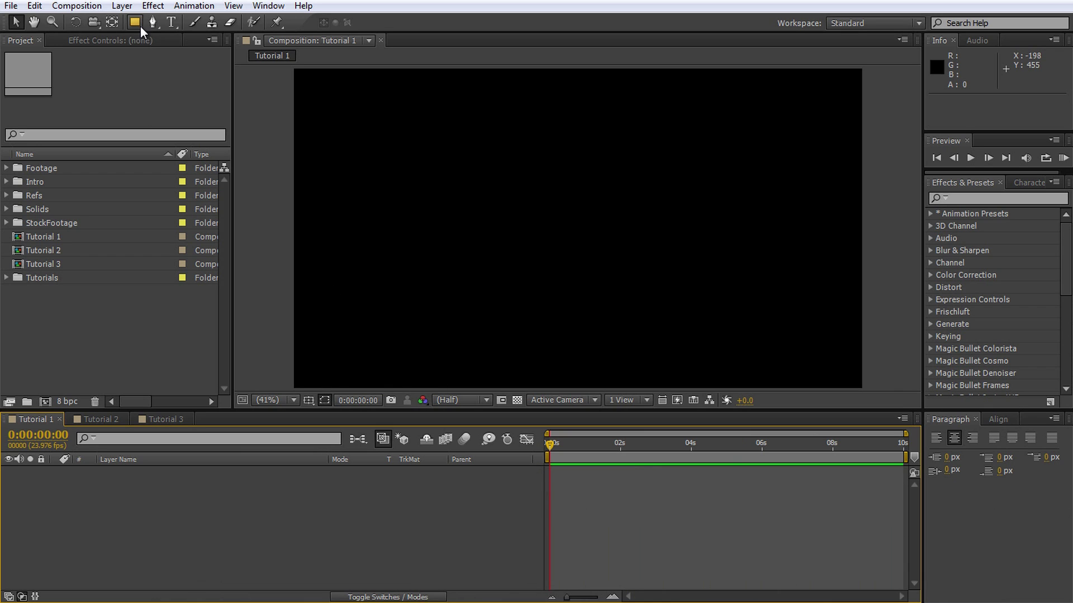
# Draw a star with red fill and a 15 px white stroke near the comp's top centre
pyautogui.moveTo(136, 22); pyautogui.dragTo(182, 83)
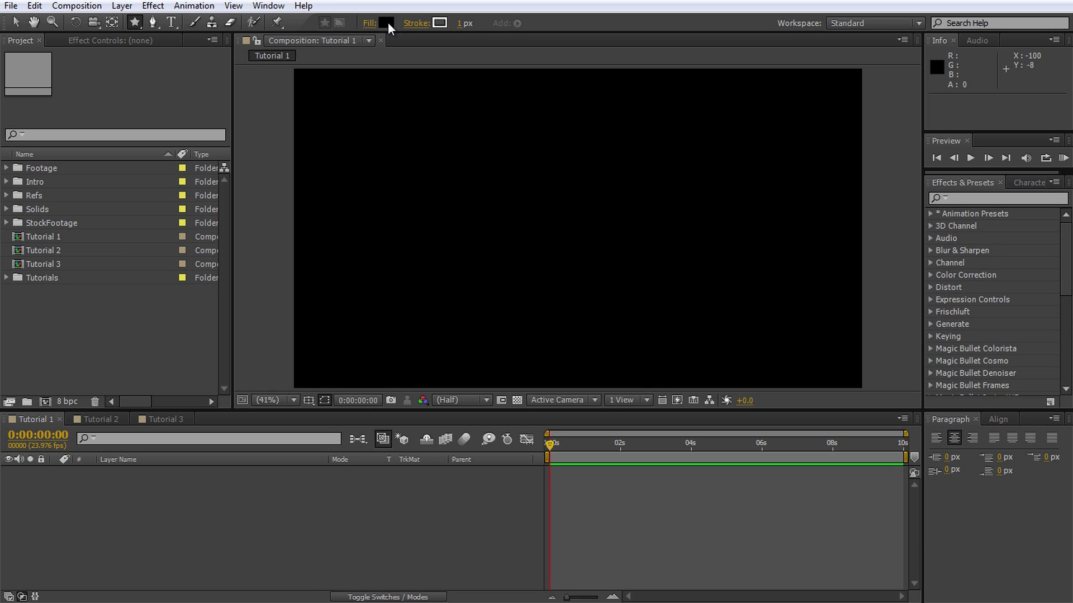
pyautogui.click(387, 22)
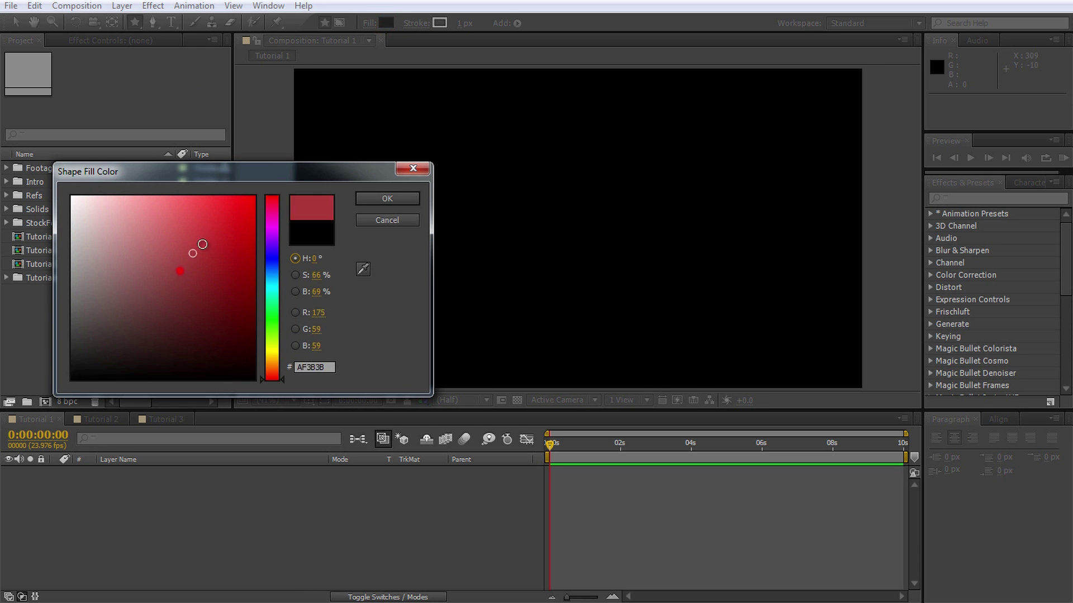
pyautogui.click(368, 198)
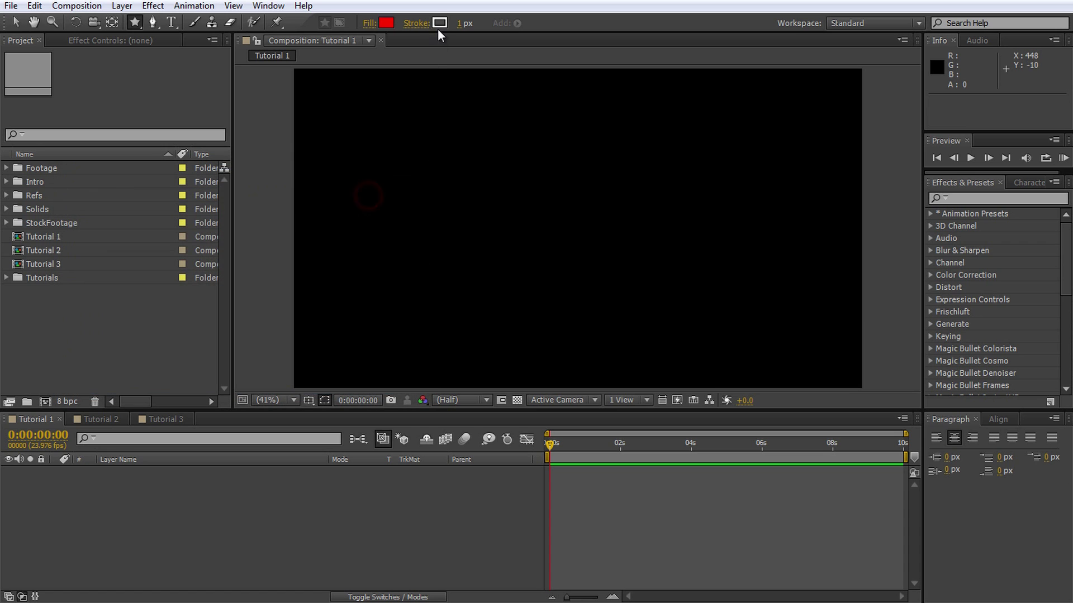
pyautogui.click(439, 24)
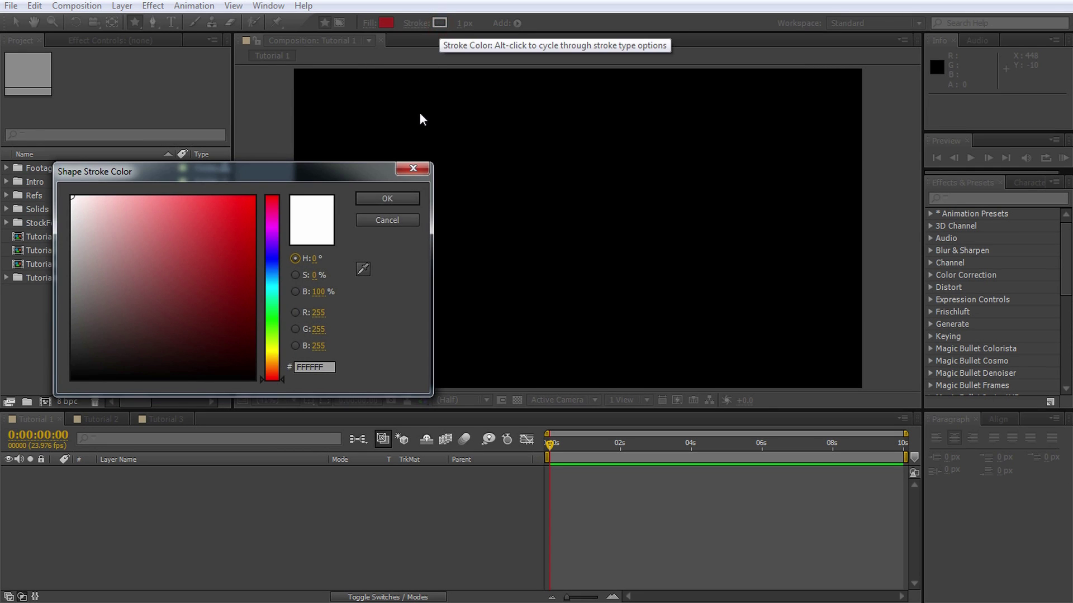
pyautogui.click(387, 199)
pyautogui.click(462, 24)
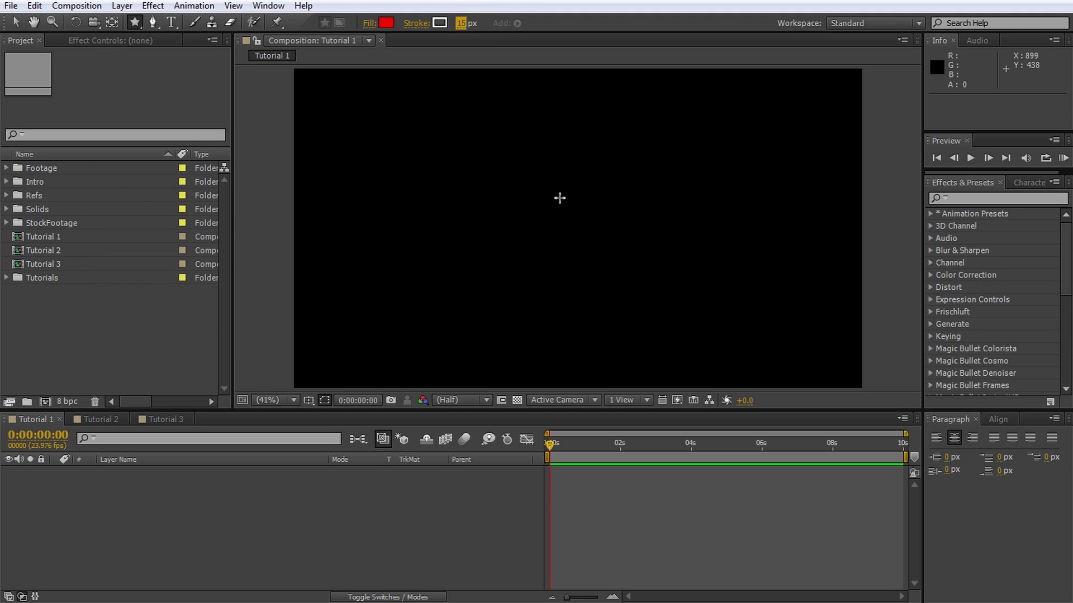
pyautogui.moveTo(560, 198)
pyautogui.mouseDown()
pyautogui.moveTo(584, 271)
pyautogui.moveTo(491, 240)
pyautogui.moveTo(627, 232)
pyautogui.moveTo(590, 209)
pyautogui.moveTo(582, 229)
pyautogui.moveTo(605, 222)
pyautogui.moveTo(591, 230)
pyautogui.moveTo(589, 217)
pyautogui.moveTo(594, 227)
pyautogui.mouseUp()
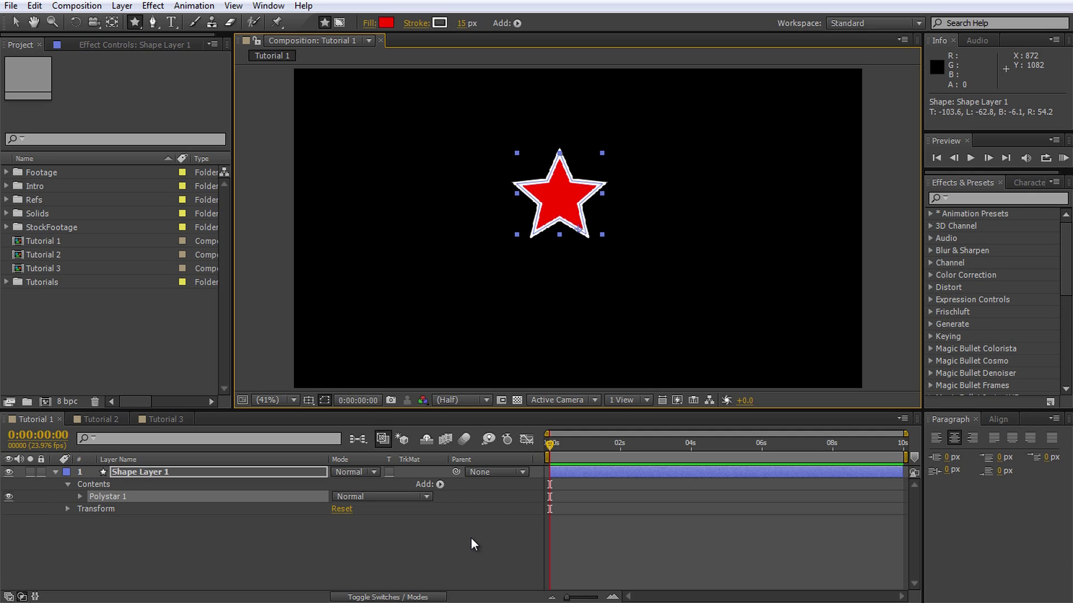
# Rename the shape layer to 'Large Star'
pyautogui.click(220, 471)
pyautogui.press('Return')
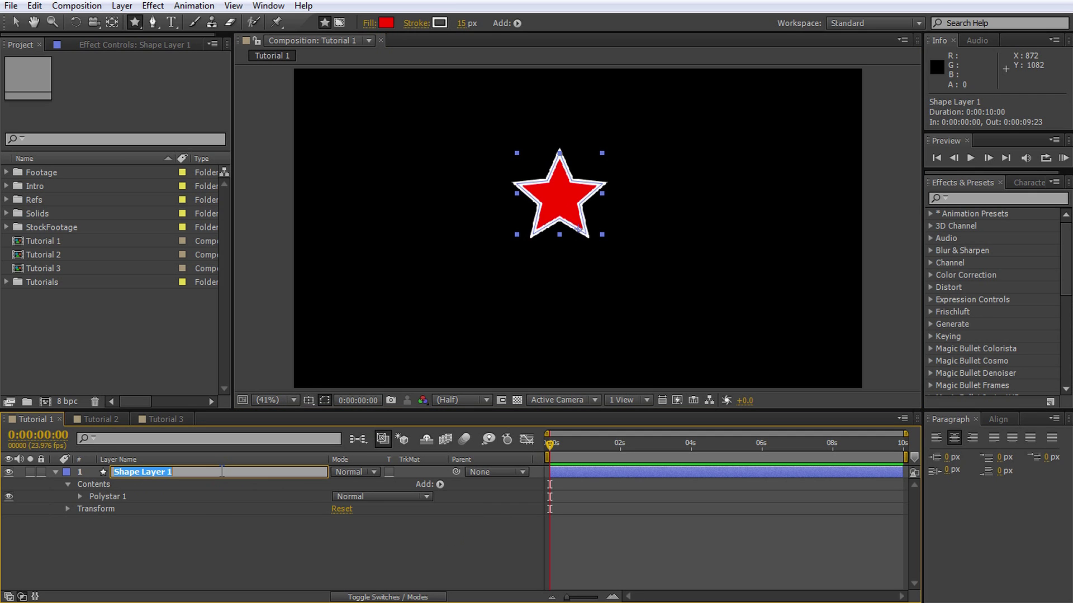
pyautogui.write('Large Star')
pyautogui.press('Return')
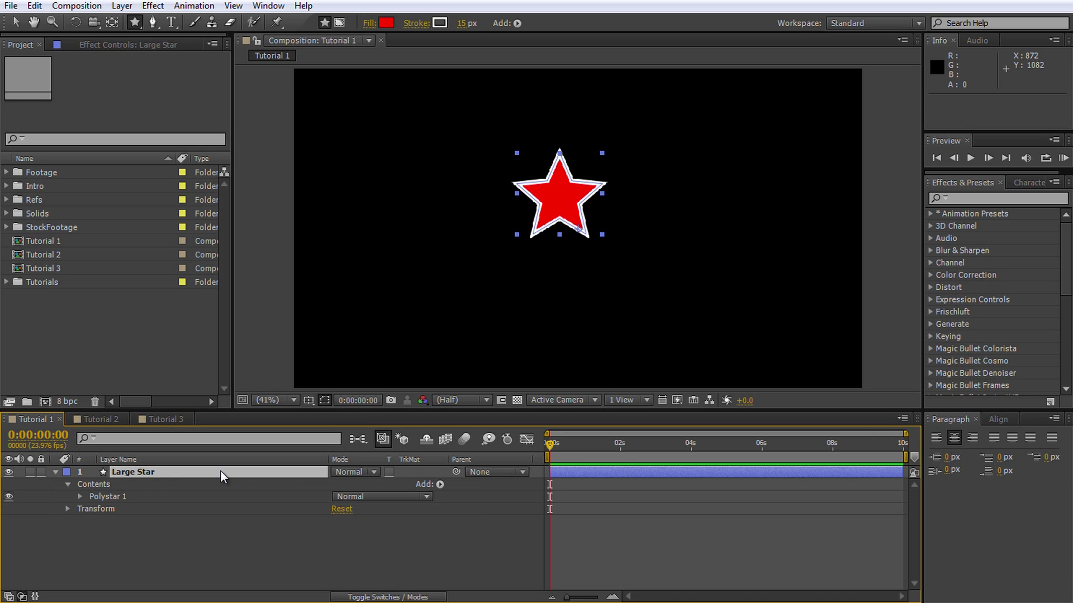
# Add the rotation expression time * 30 to Large Star and scrub ahead to see it spin
pyautogui.click(195, 472)
pyautogui.press('r')
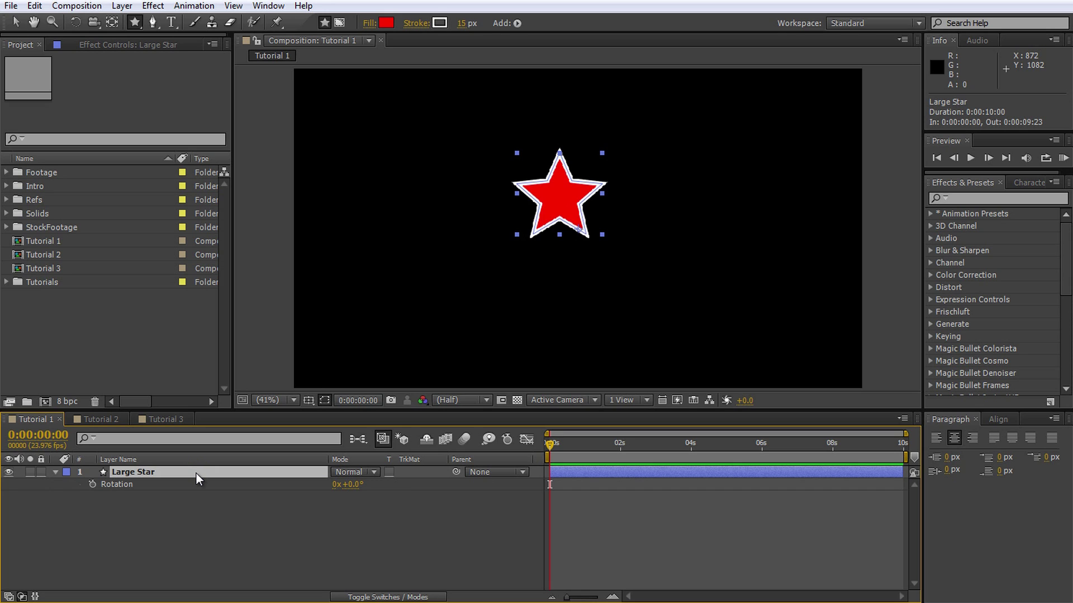
pyautogui.keyDown('alt'); pyautogui.click(92, 484); pyautogui.keyUp('alt')
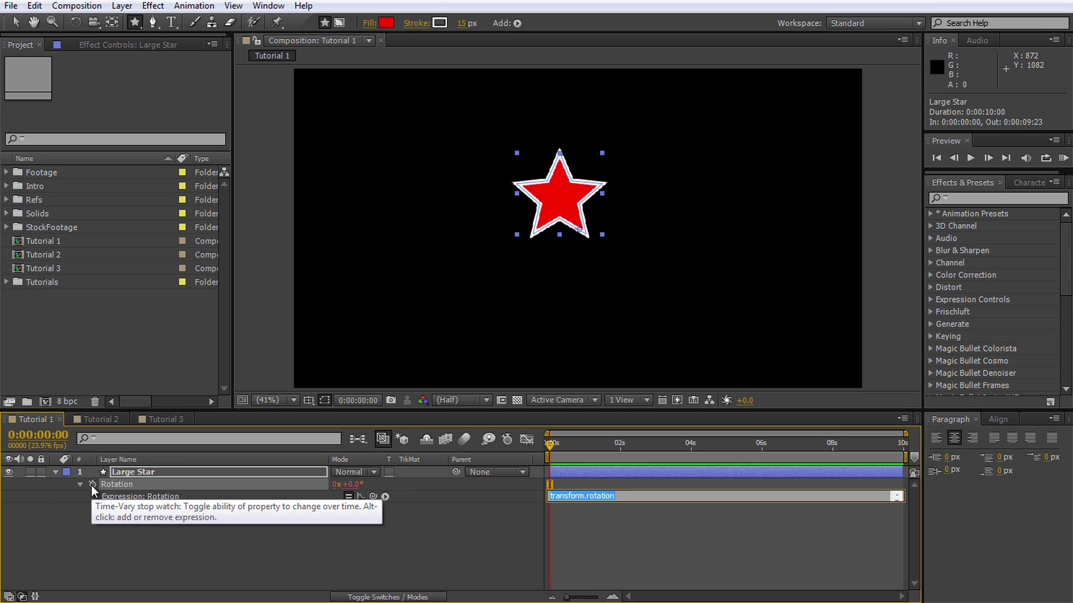
pyautogui.write('time * 30')
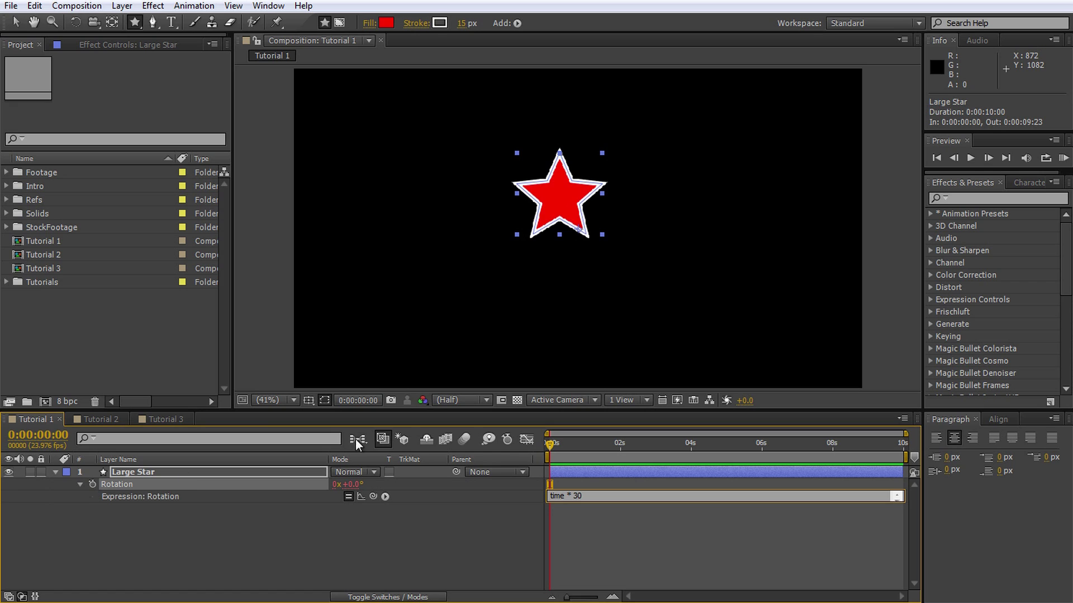
pyautogui.click(581, 485)
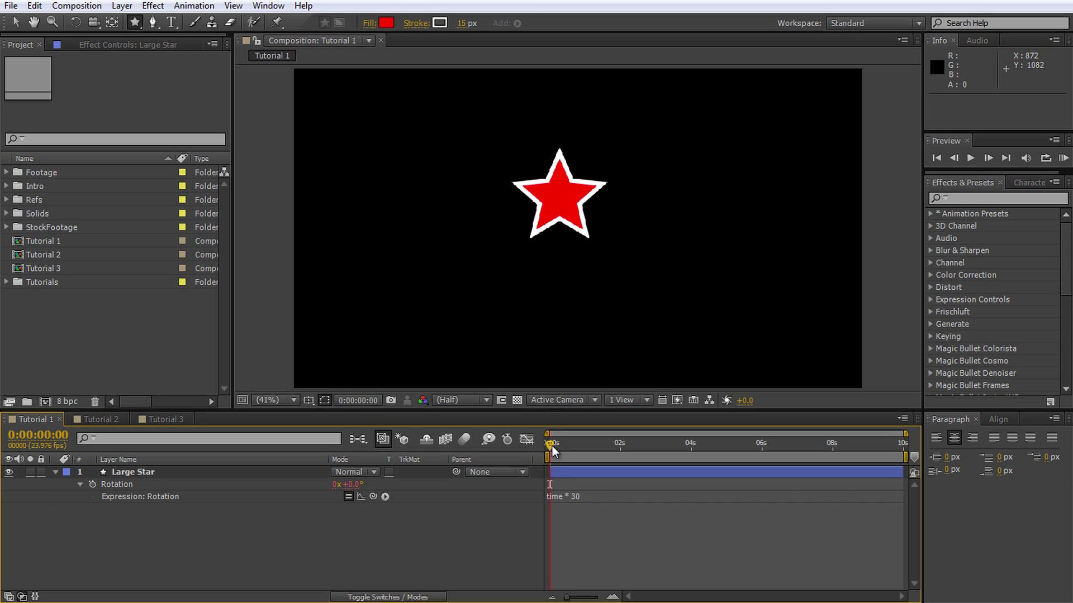
pyautogui.moveTo(552, 445); pyautogui.dragTo(656, 483)
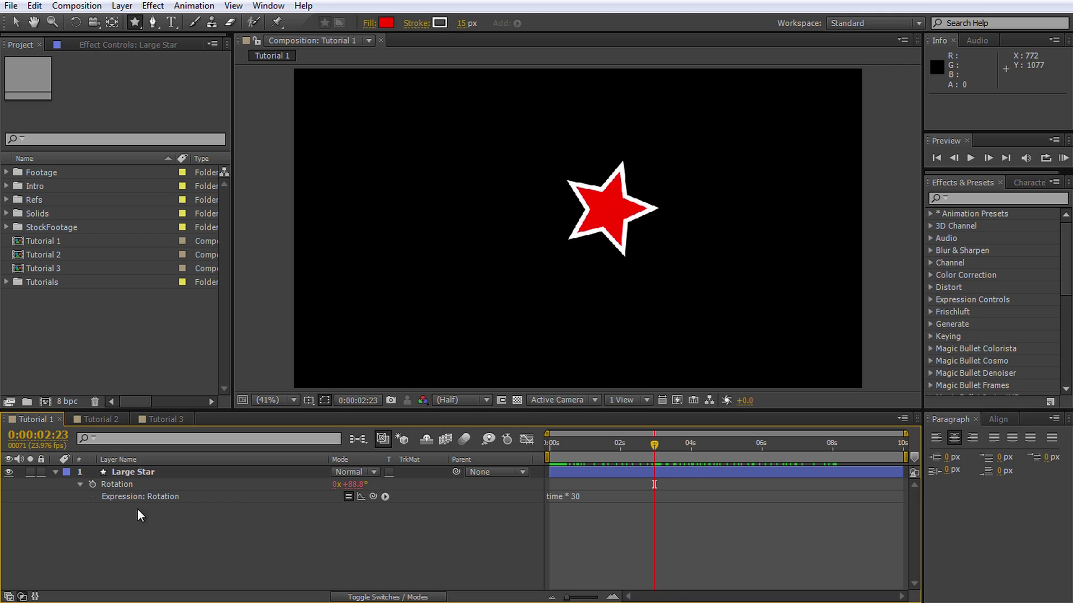
# Zoom in on Large Star and move its anchor point to the star's centre with Pan Behind
pyautogui.click(138, 471)
pyautogui.press('v')
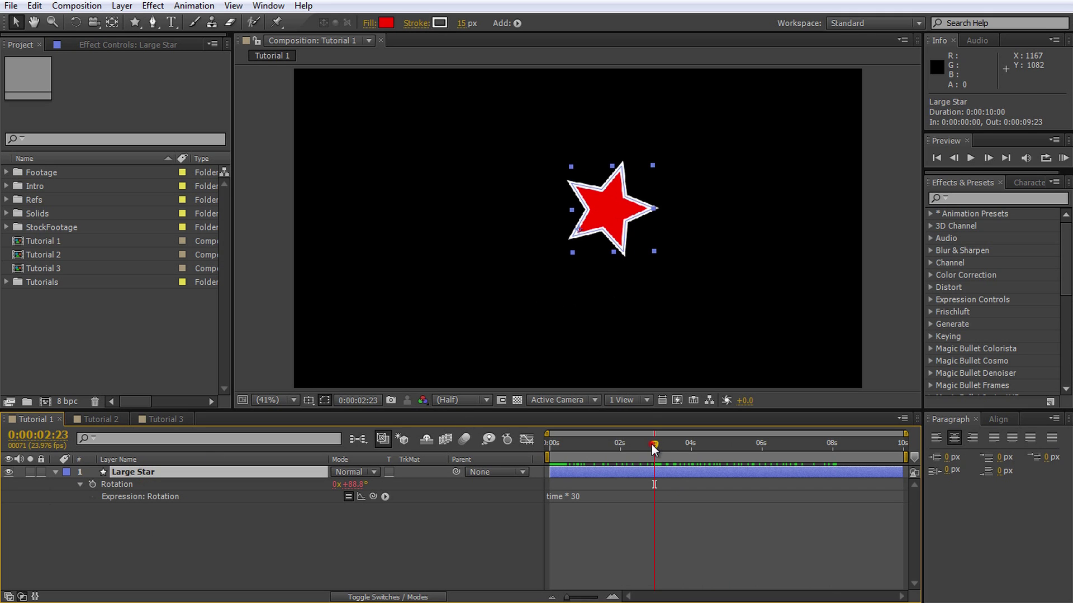
pyautogui.moveTo(654, 449); pyautogui.dragTo(586, 450)
pyautogui.press('/')
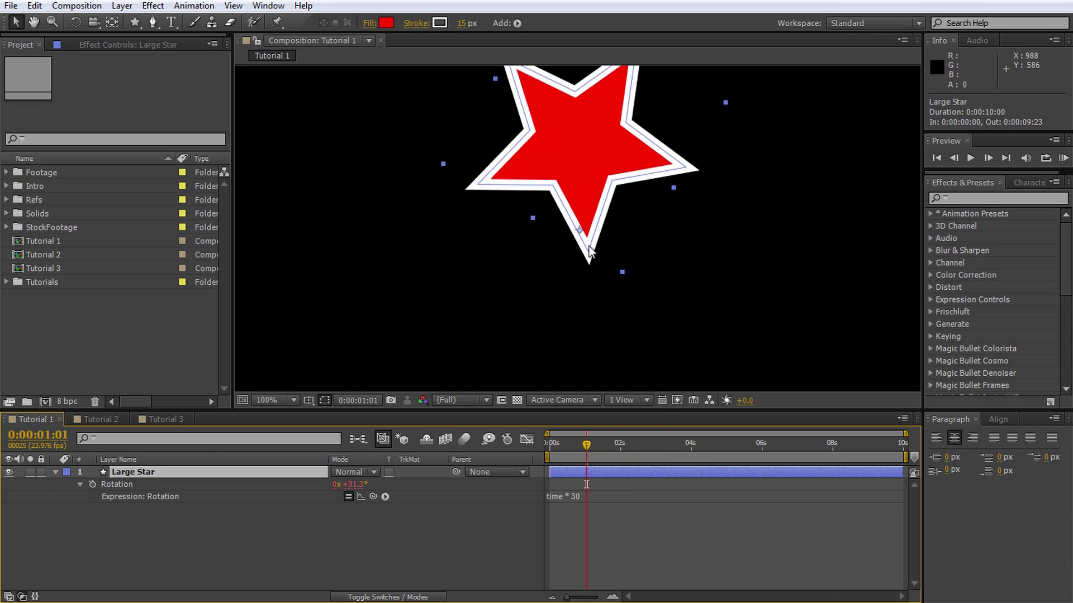
pyautogui.moveTo(592, 247); pyautogui.dragTo(575, 305)
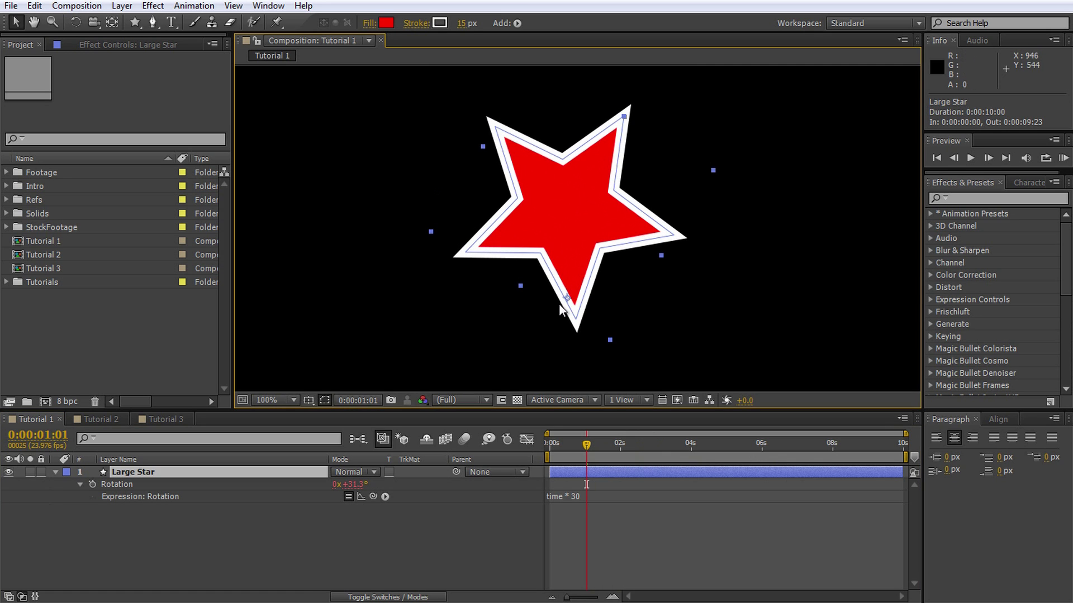
pyautogui.moveTo(588, 450); pyautogui.dragTo(536, 454)
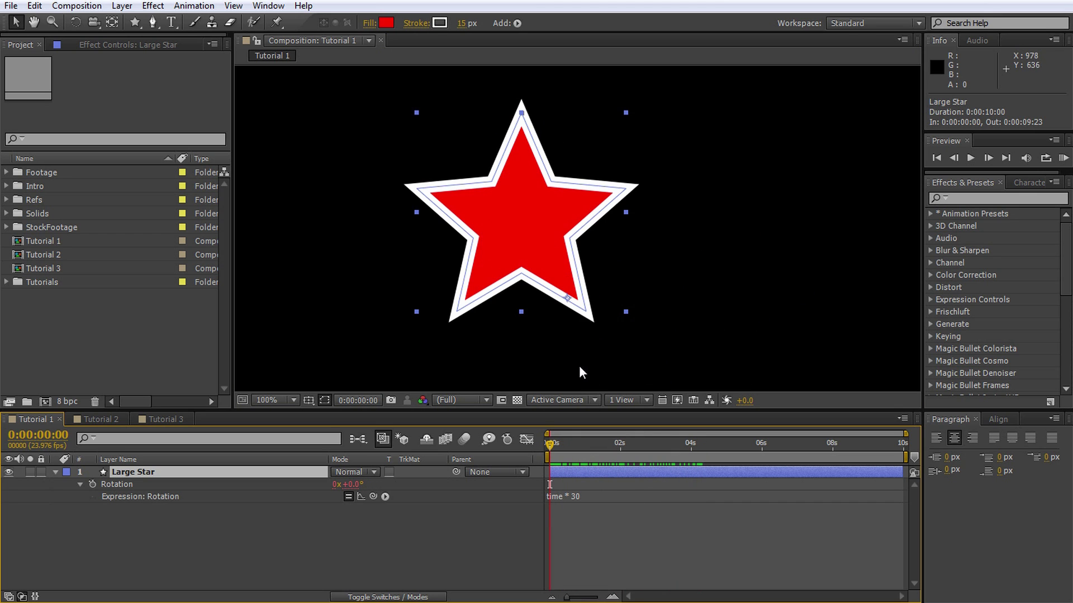
pyautogui.click(108, 23)
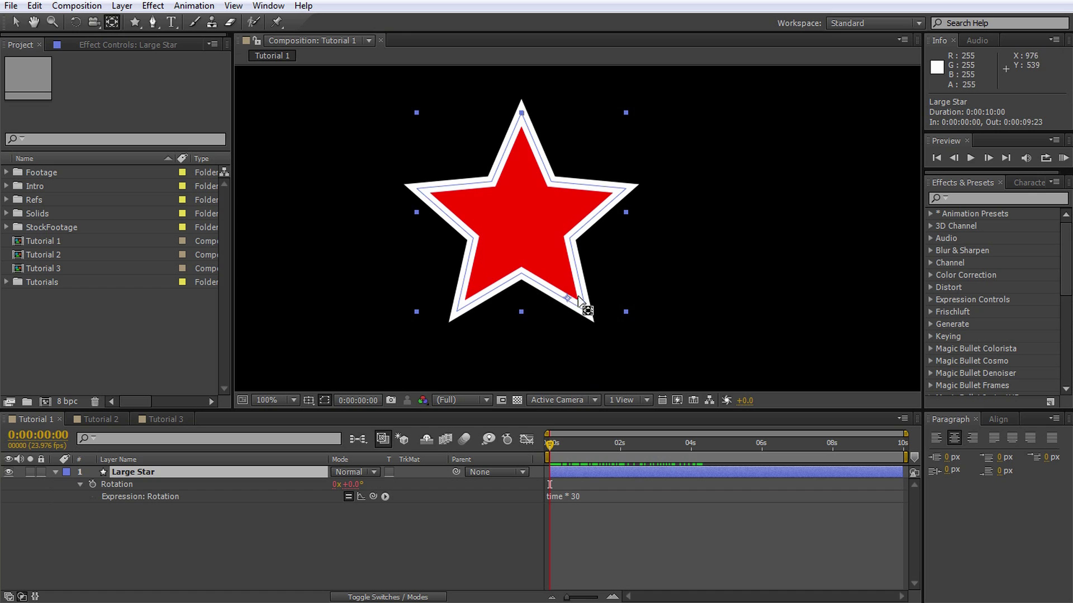
pyautogui.moveTo(521, 217); pyautogui.dragTo(521, 219)
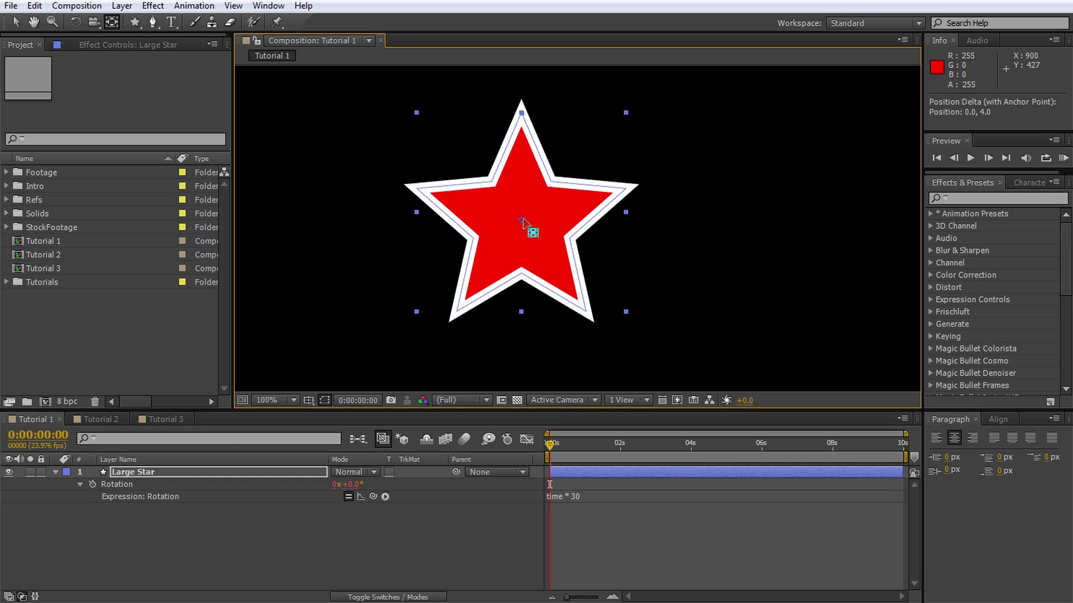
# Fit the comp back in view and preview the star spinning in place
pyautogui.hotkey('shift', '/')
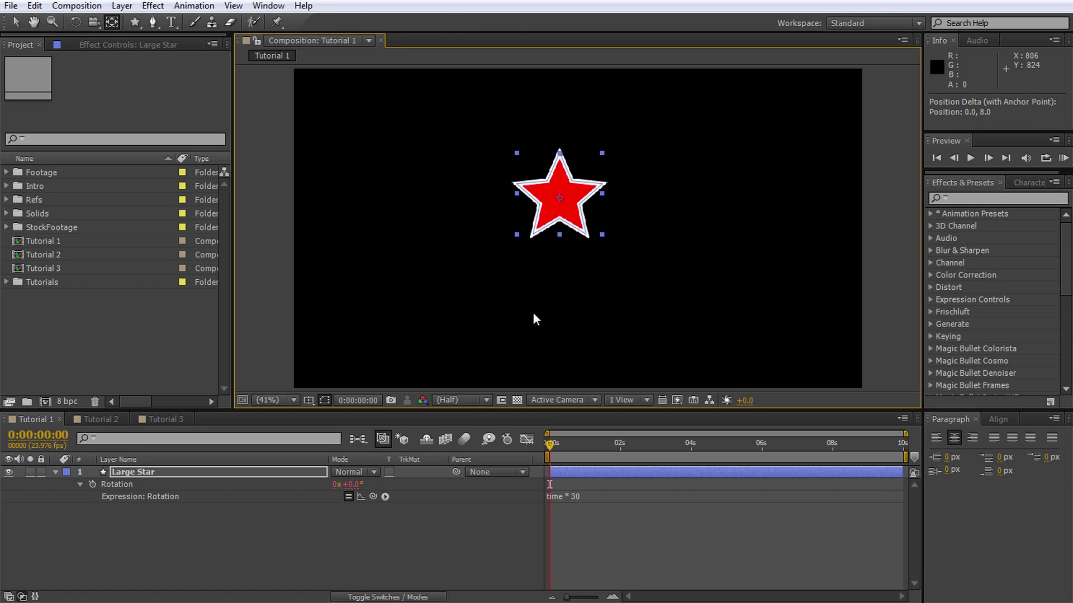
pyautogui.press('v')
pyautogui.click(558, 520)
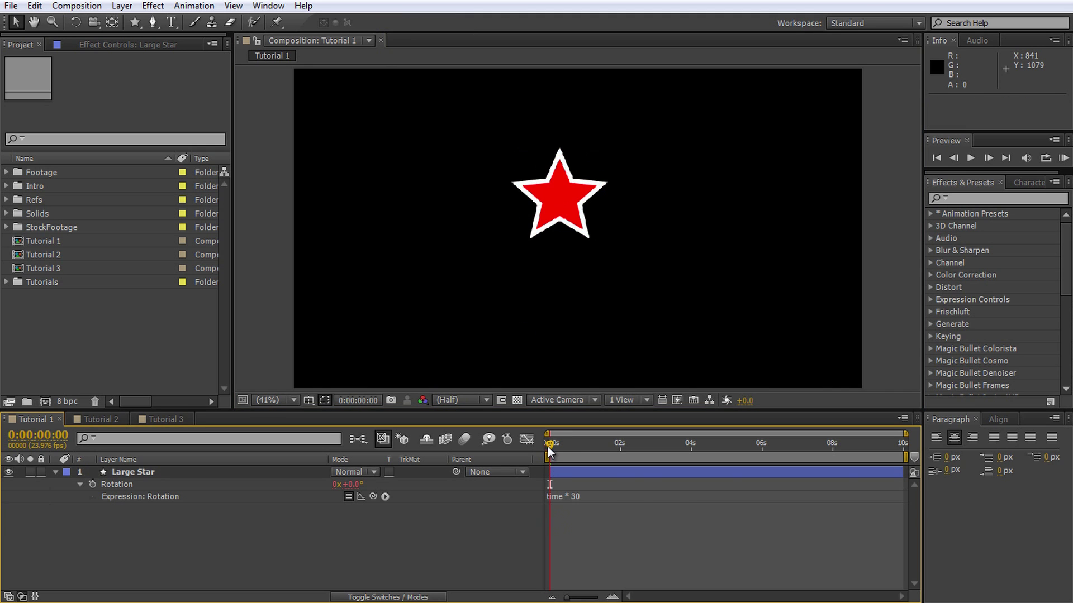
pyautogui.moveTo(547, 447); pyautogui.dragTo(746, 459)
pyautogui.press('space')
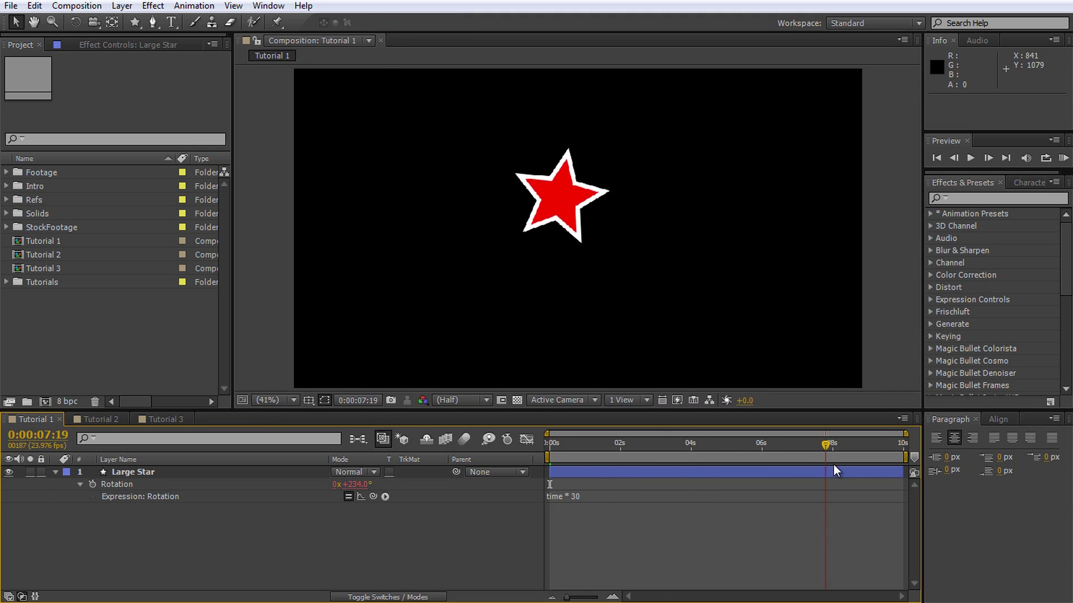
# Reposition Large Star, duplicate it, and move the copy to its right
pyautogui.moveTo(560, 215); pyautogui.dragTo(579, 255)
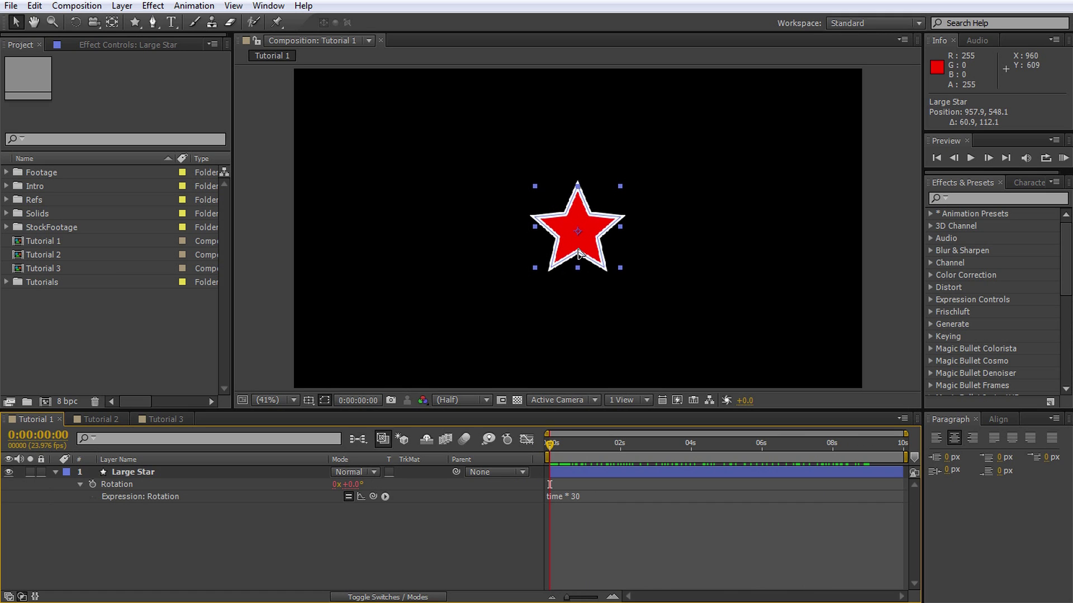
pyautogui.moveTo(580, 255); pyautogui.dragTo(581, 254)
pyautogui.click(181, 551)
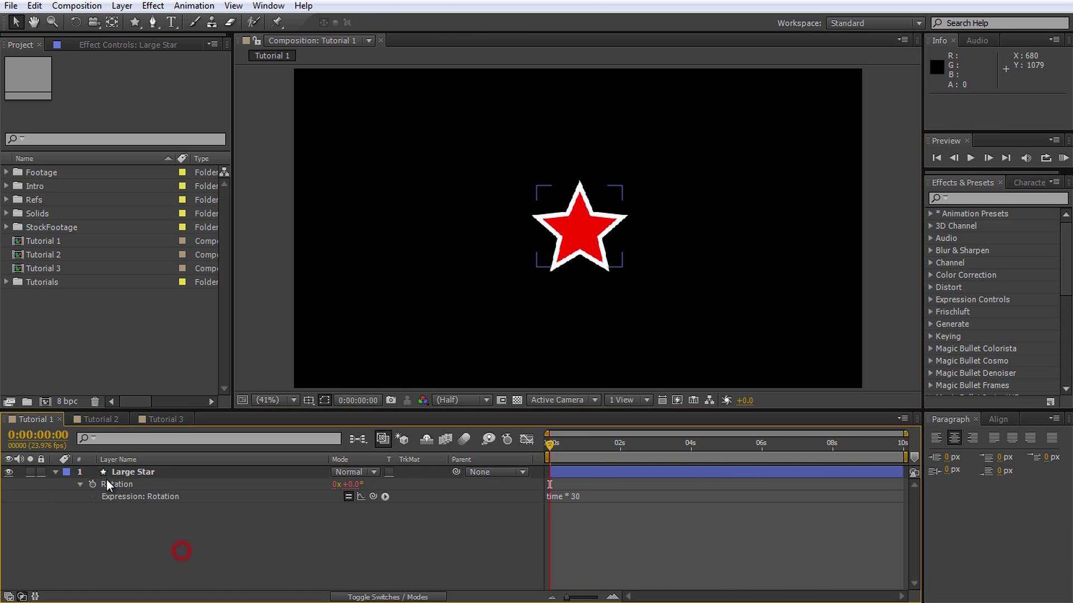
pyautogui.click(55, 470)
pyautogui.click(136, 473)
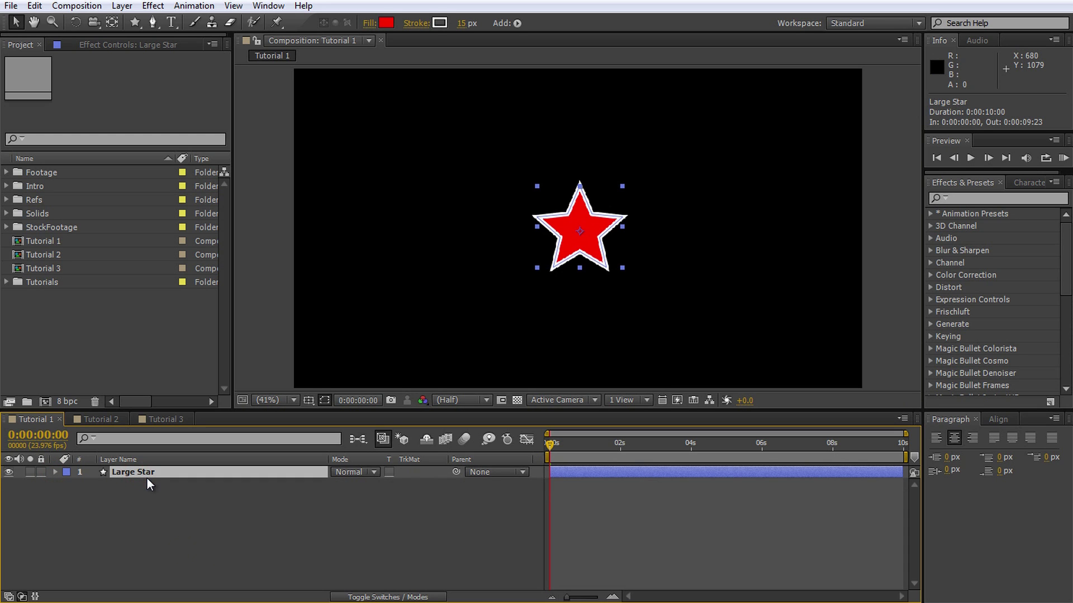
pyautogui.hotkey('ctrl', 'd')
pyautogui.moveTo(612, 267); pyautogui.dragTo(677, 239)
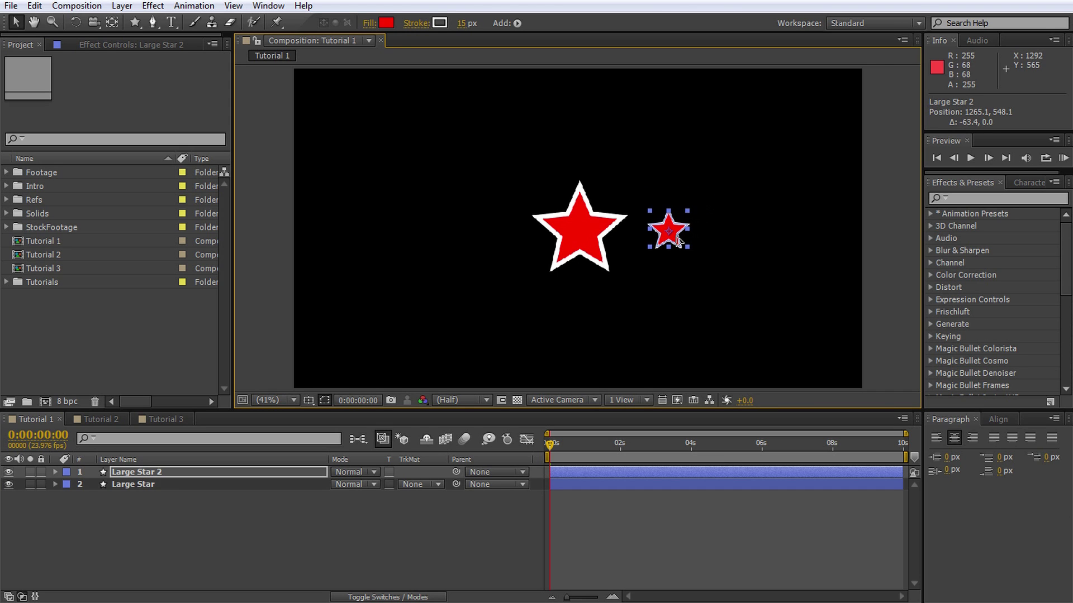
# Change the duplicate's fill to blue and its stroke width to 10 px
pyautogui.click(386, 24)
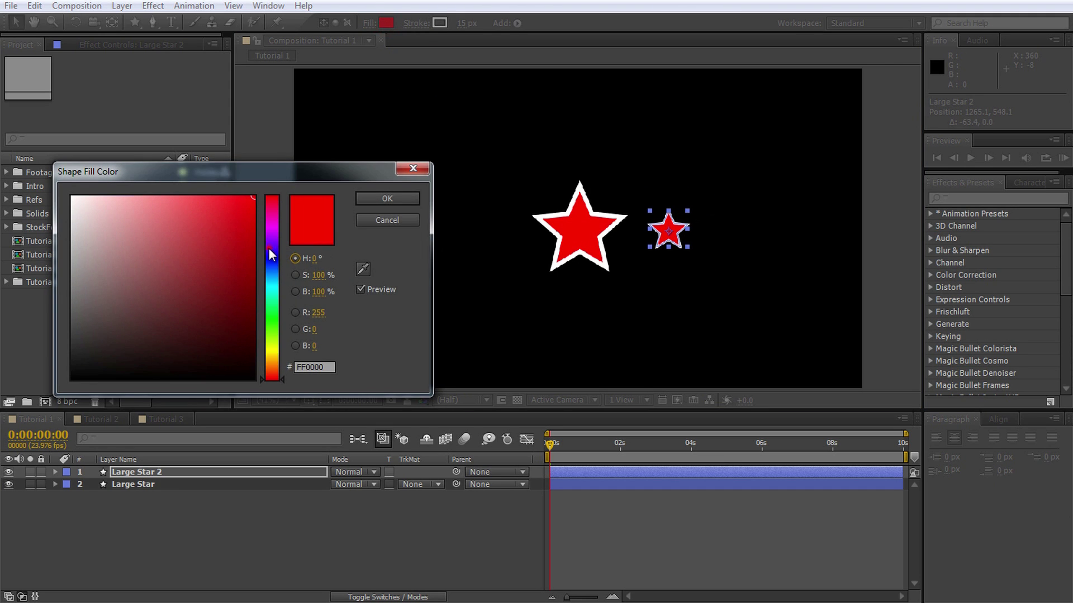
pyautogui.moveTo(269, 249); pyautogui.dragTo(269, 272)
pyautogui.click(380, 197)
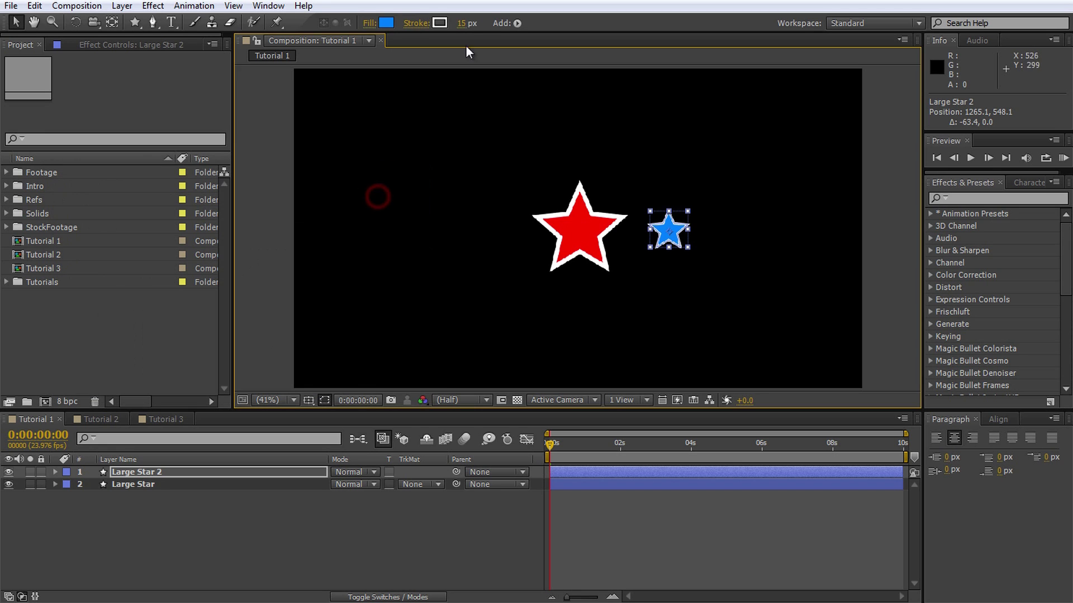
pyautogui.click(461, 23)
pyautogui.write('10')
pyautogui.press('Return')
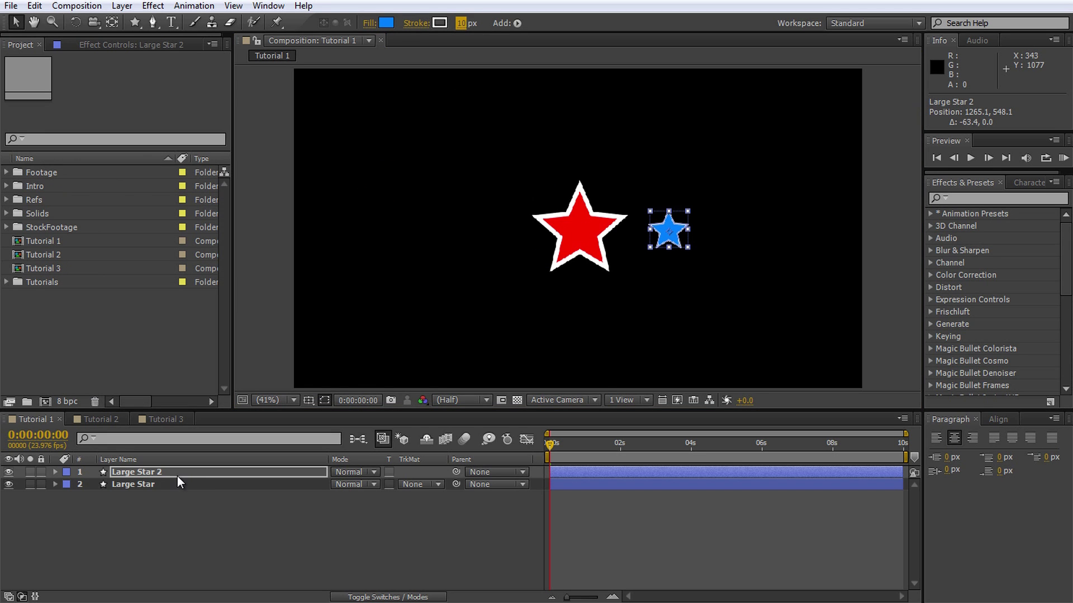
# Name the duplicate layer 'Small Star'
pyautogui.write('Small Star')
pyautogui.press('Return')
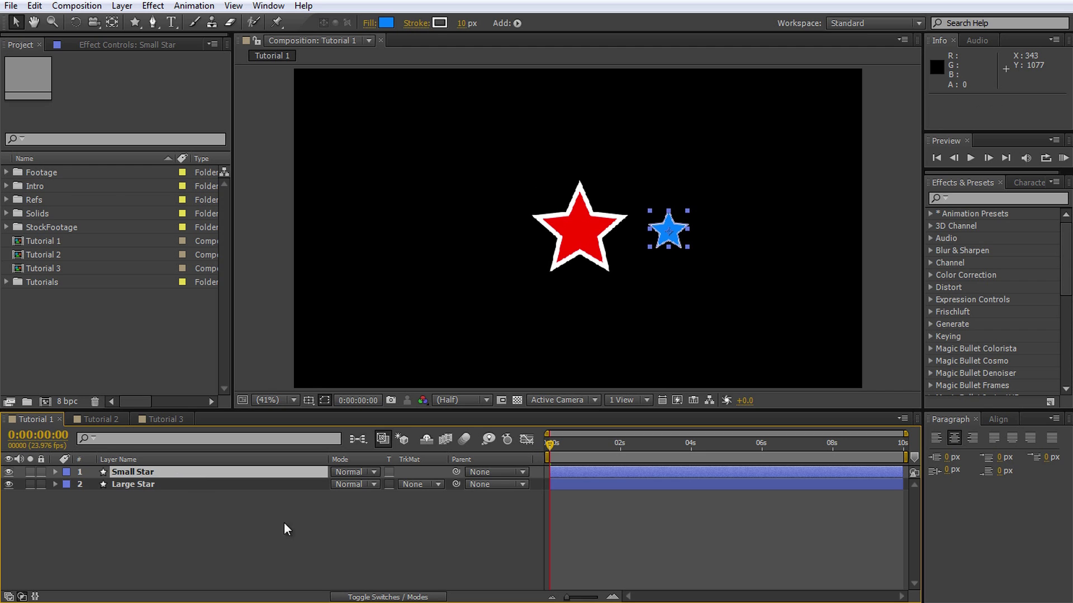
pyautogui.click(480, 531)
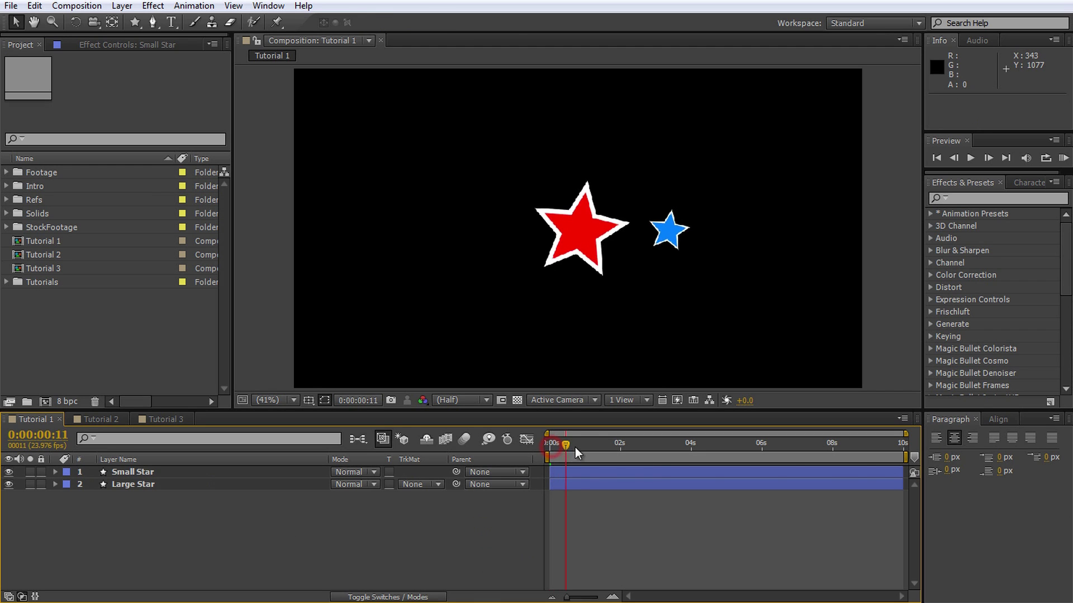
pyautogui.moveTo(575, 448); pyautogui.dragTo(553, 460)
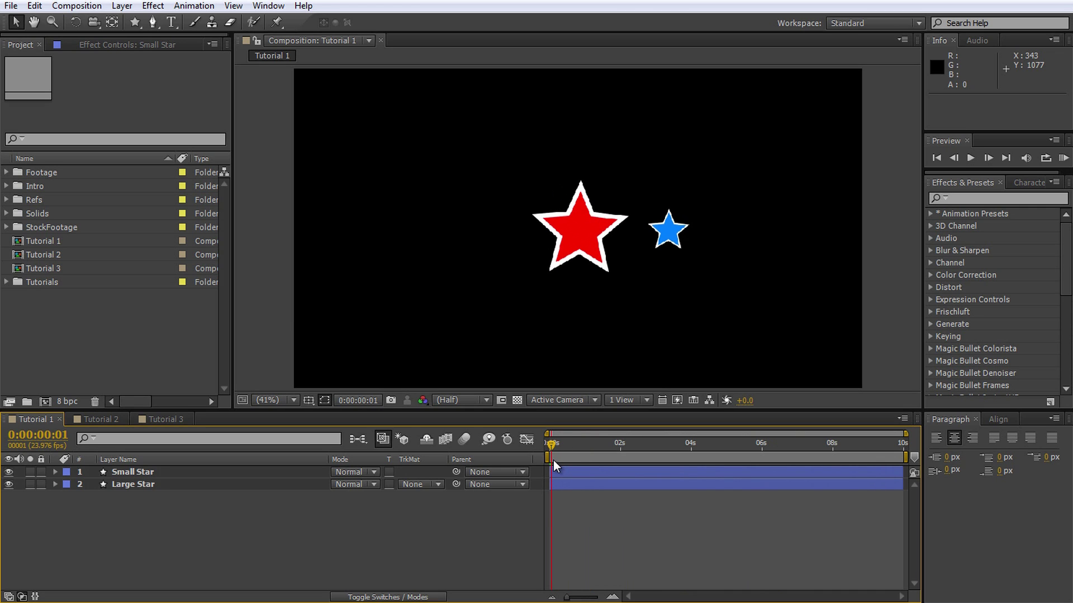
pyautogui.moveTo(553, 460); pyautogui.dragTo(529, 462)
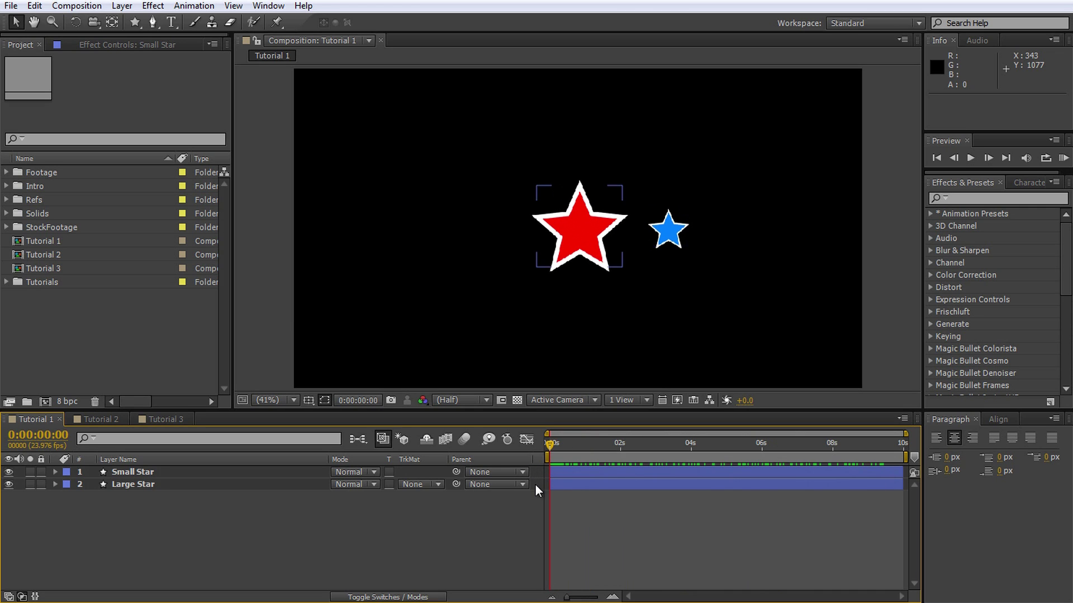
pyautogui.click(519, 498)
pyautogui.click(269, 471)
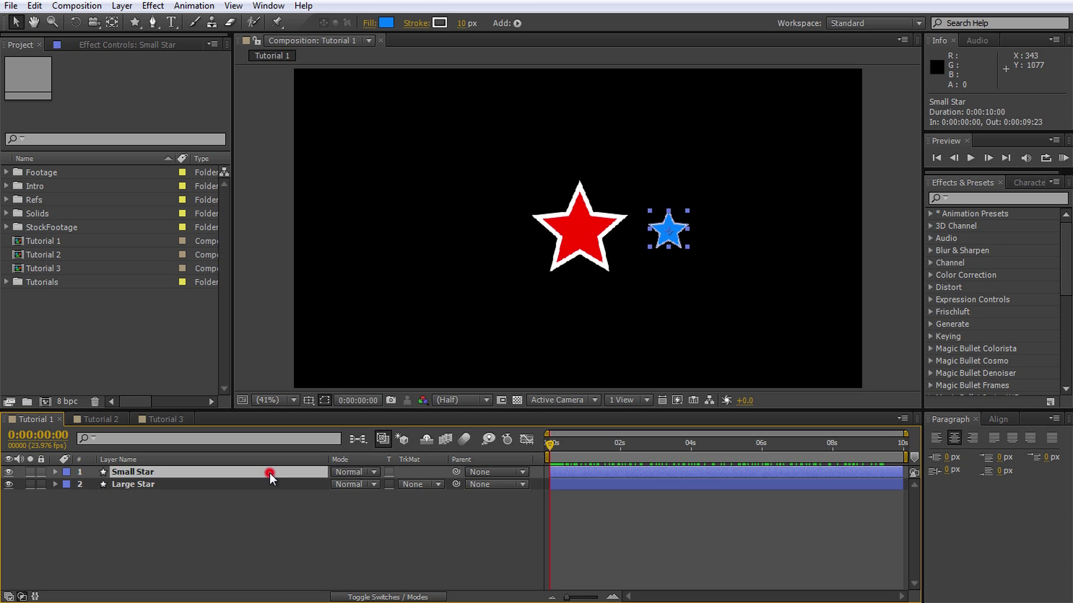
pyautogui.click(521, 473)
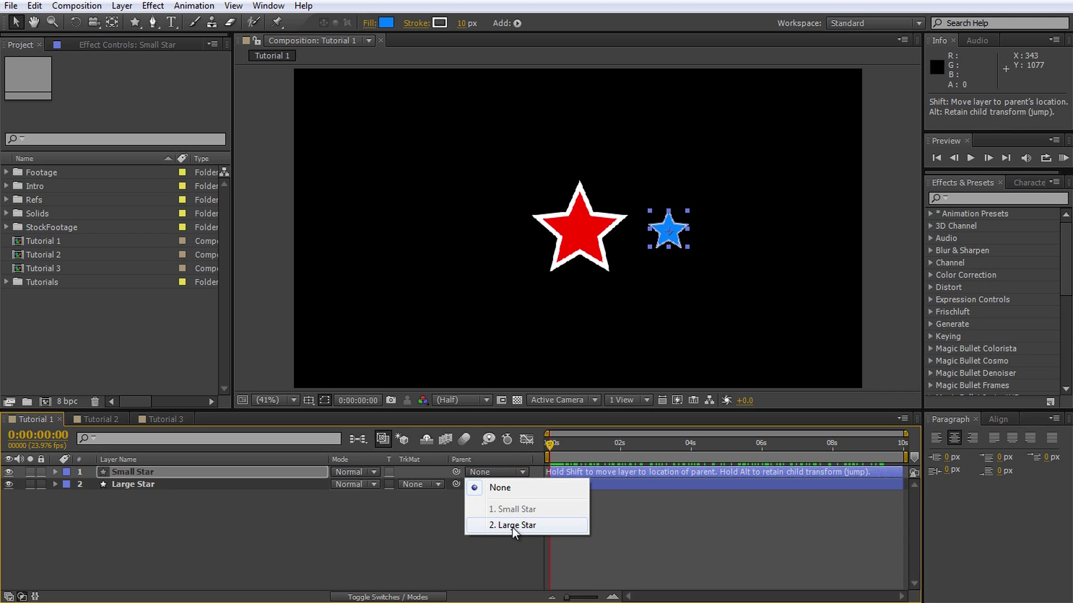
pyautogui.click(424, 510)
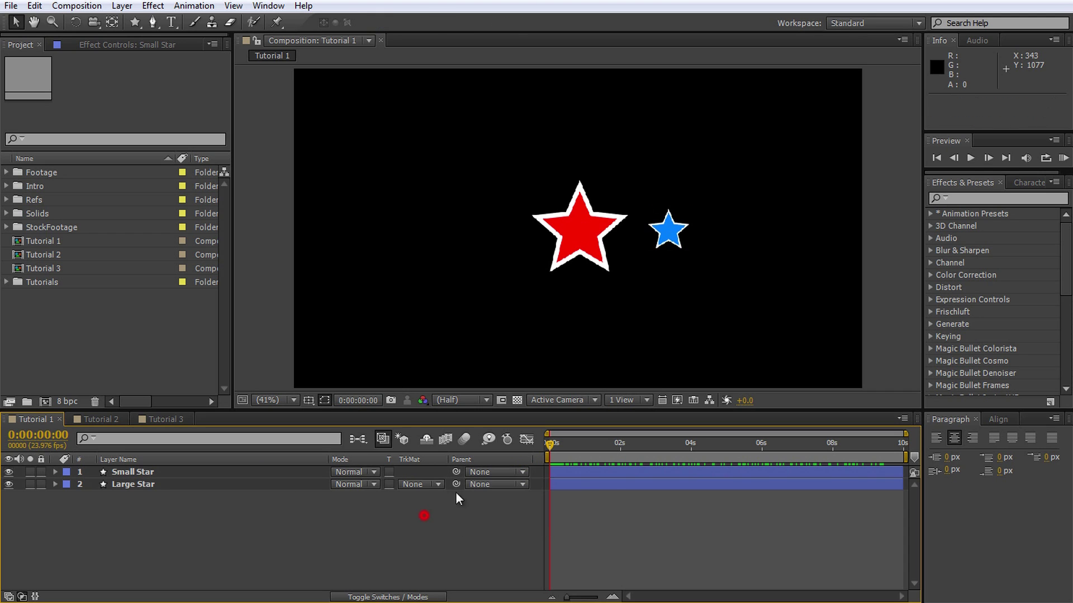
pyautogui.click(235, 481)
pyautogui.click(496, 485)
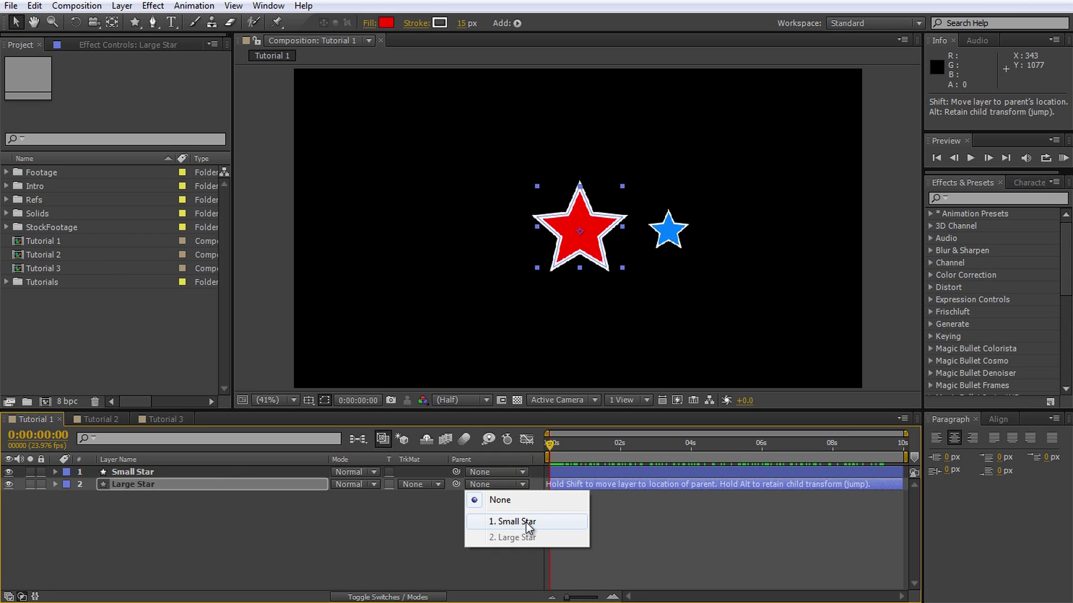
pyautogui.click(411, 515)
# Pick-whip Small Star to Large Star, then move and scale the red star to test it
pyautogui.moveTo(457, 483); pyautogui.dragTo(454, 477)
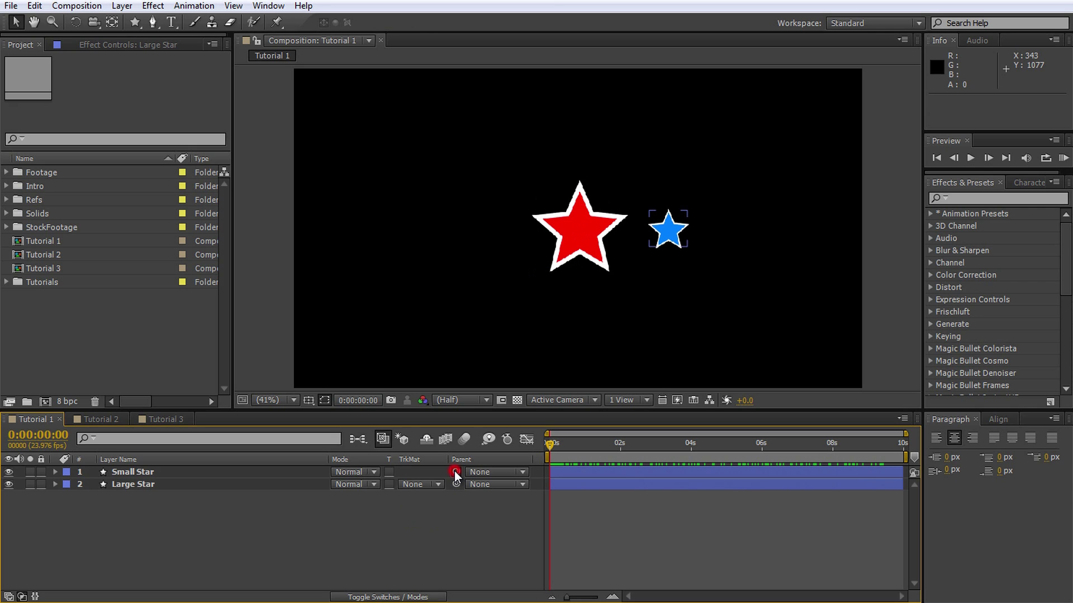
pyautogui.moveTo(394, 532); pyautogui.dragTo(186, 484)
pyautogui.moveTo(587, 256); pyautogui.dragTo(549, 231)
pyautogui.moveTo(596, 258)
pyautogui.mouseDown()
pyautogui.moveTo(567, 230)
pyautogui.moveTo(599, 268)
pyautogui.moveTo(581, 249)
pyautogui.moveTo(596, 264)
pyautogui.moveTo(587, 255)
pyautogui.moveTo(600, 254)
pyautogui.mouseUp()
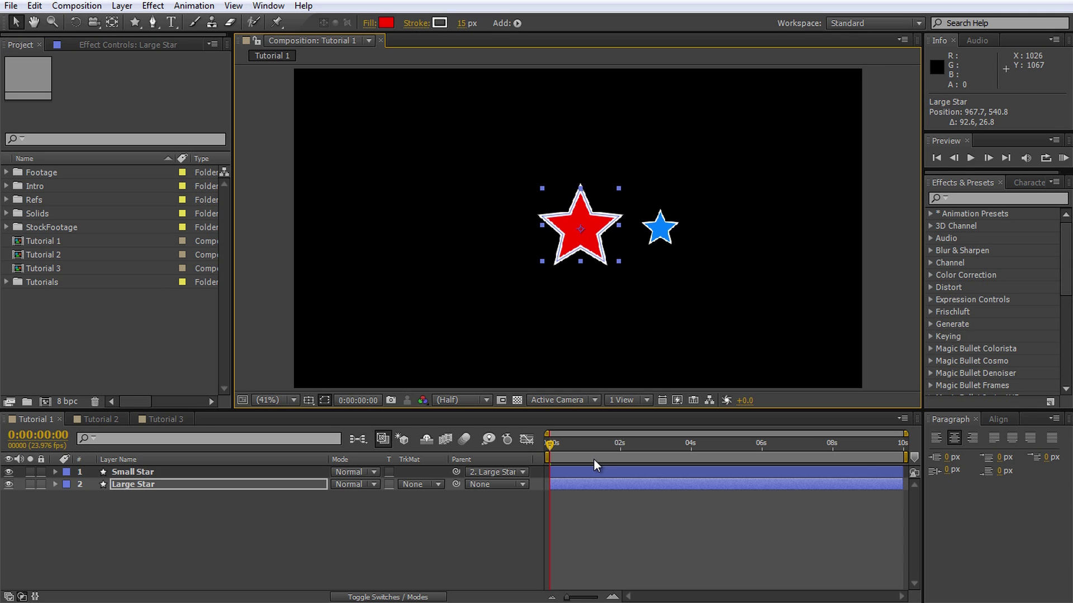
# Scrub the timeline to watch the blue star follow the spinning red star
pyautogui.click(572, 521)
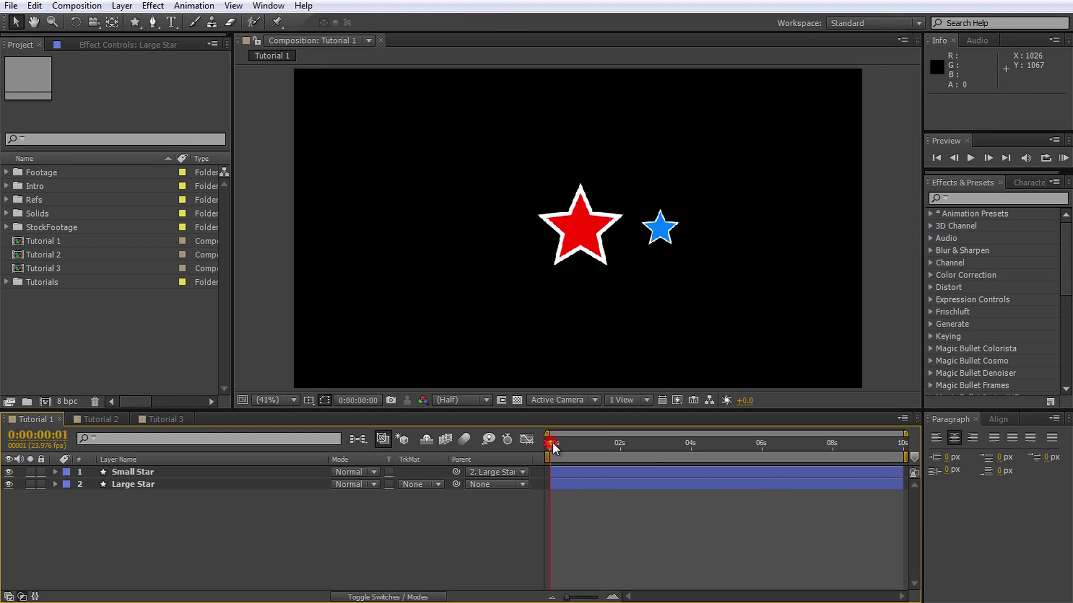
pyautogui.moveTo(552, 444); pyautogui.dragTo(539, 474)
pyautogui.click(541, 318)
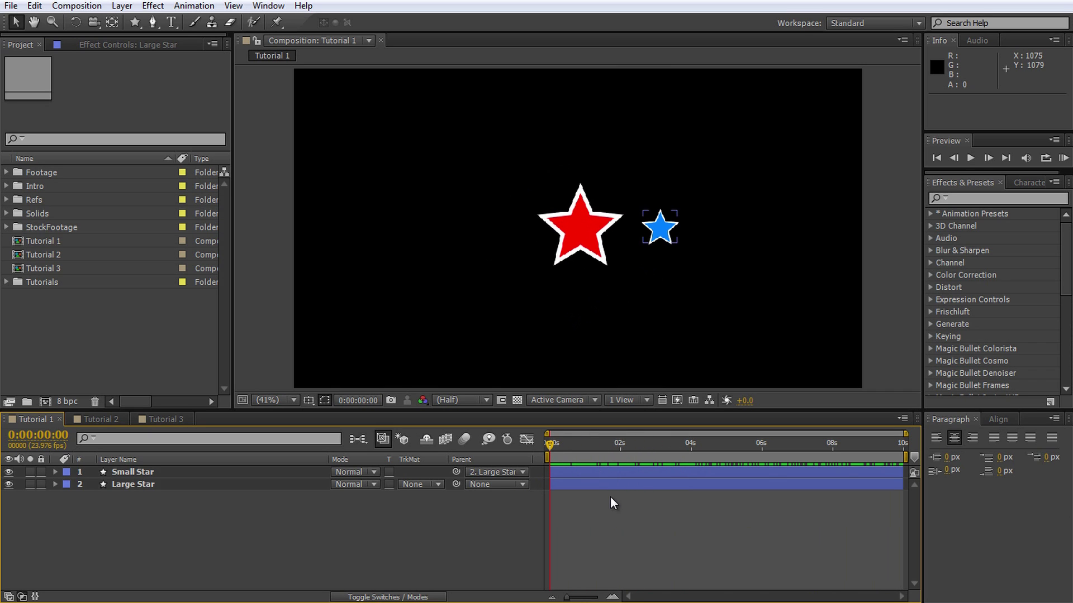
pyautogui.click(666, 239)
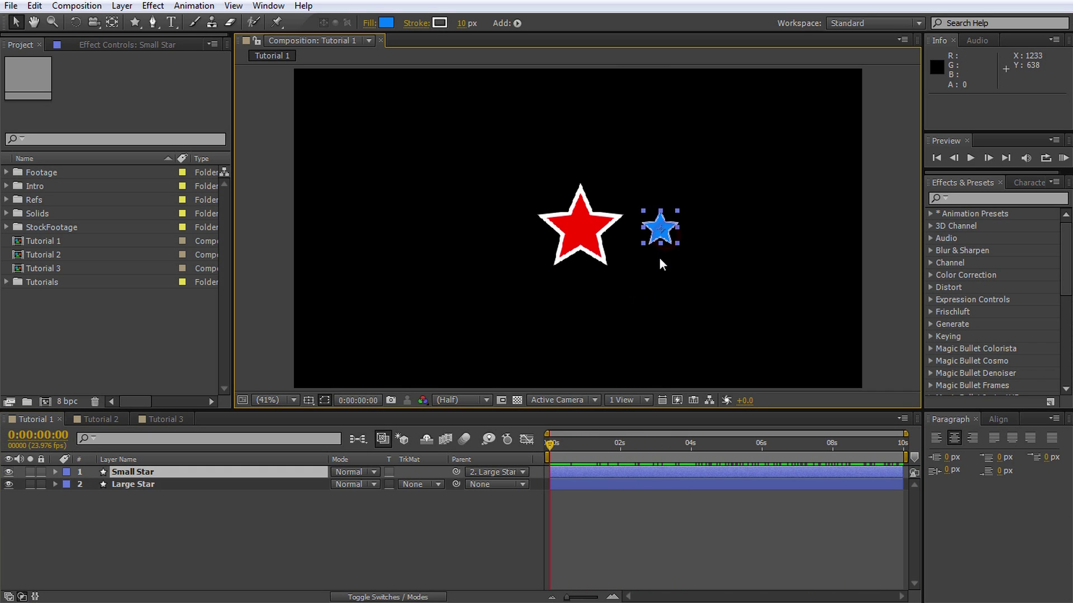
# Duplicate the blue star and place the copies around the red star
pyautogui.hotkey('ctrl', 'd')
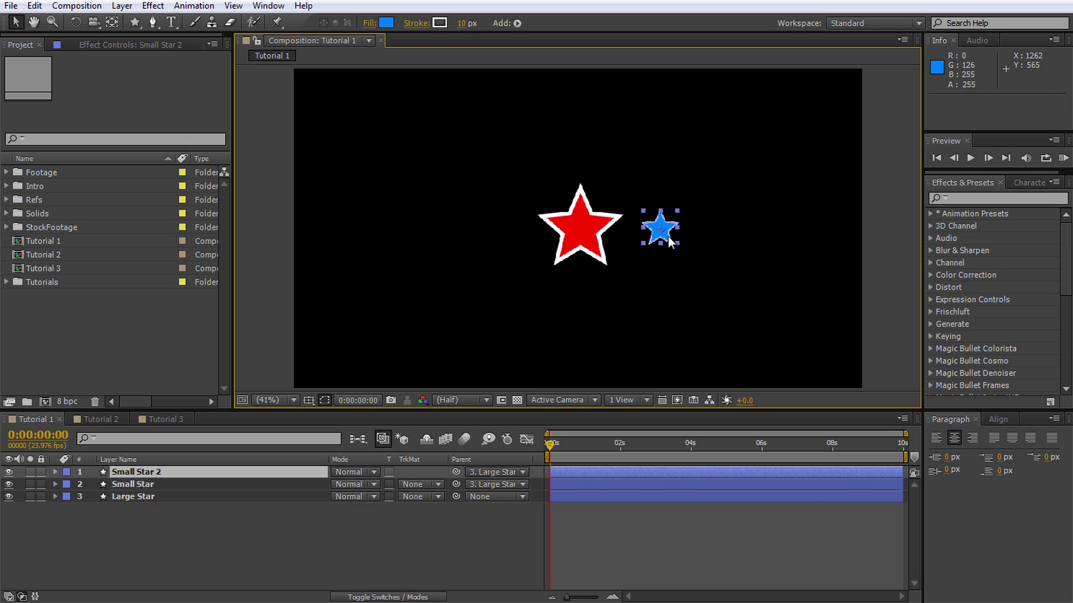
pyautogui.moveTo(642, 241); pyautogui.dragTo(592, 309)
pyautogui.hotkey('ctrl', 'd')
pyautogui.hotkey('ctrl', 'd')
pyautogui.click(485, 568)
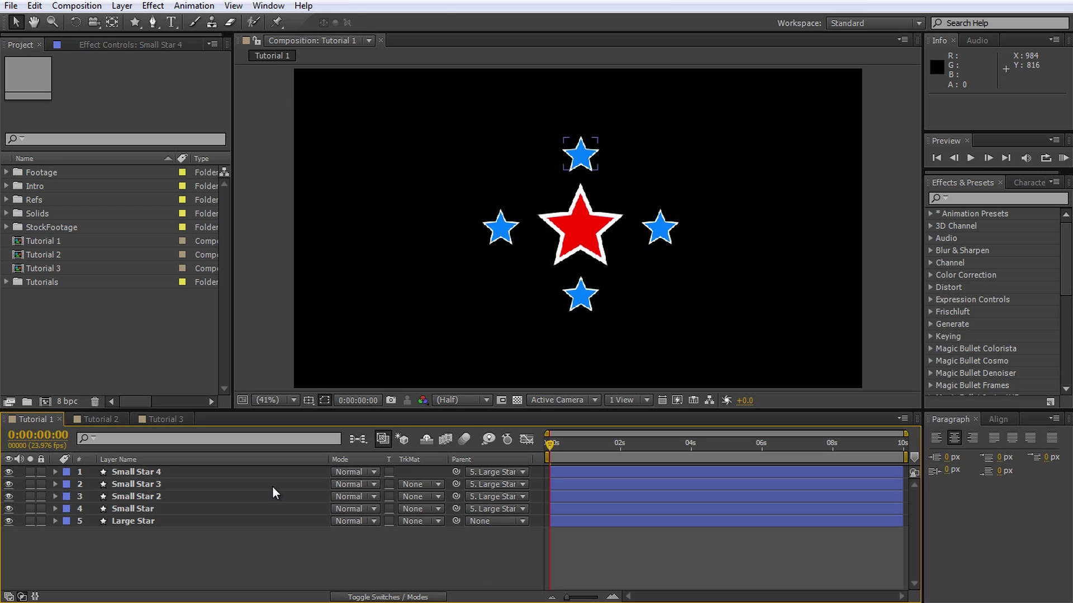
# Select all four blue star layers and open their Parent choices
pyautogui.click(267, 470)
pyautogui.keyDown('shift'); pyautogui.click(225, 509); pyautogui.keyUp('shift')
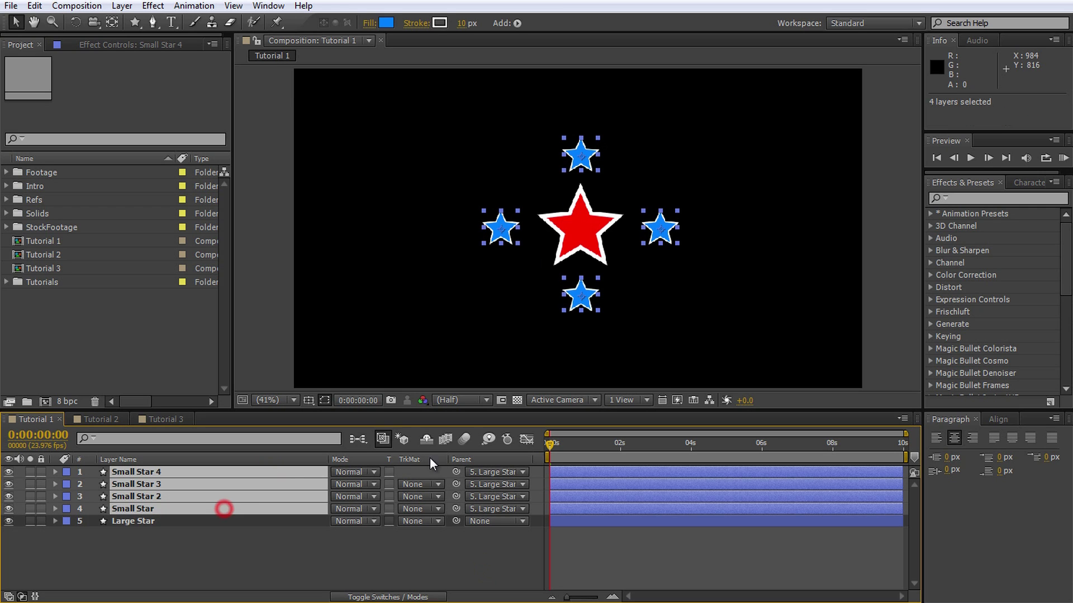
pyautogui.click(523, 484)
pyautogui.click(520, 500)
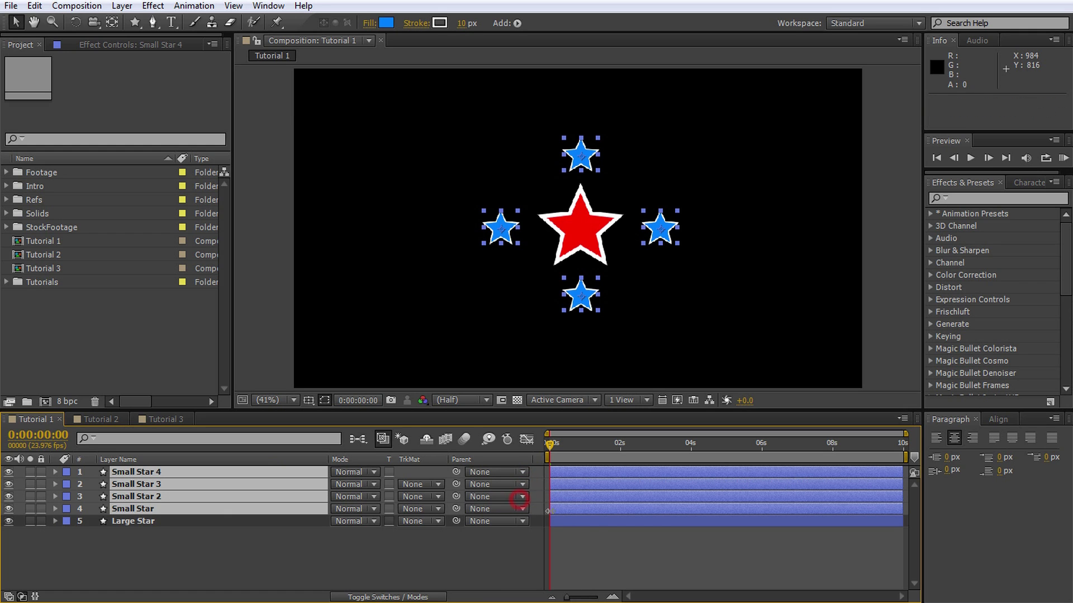
pyautogui.click(523, 472)
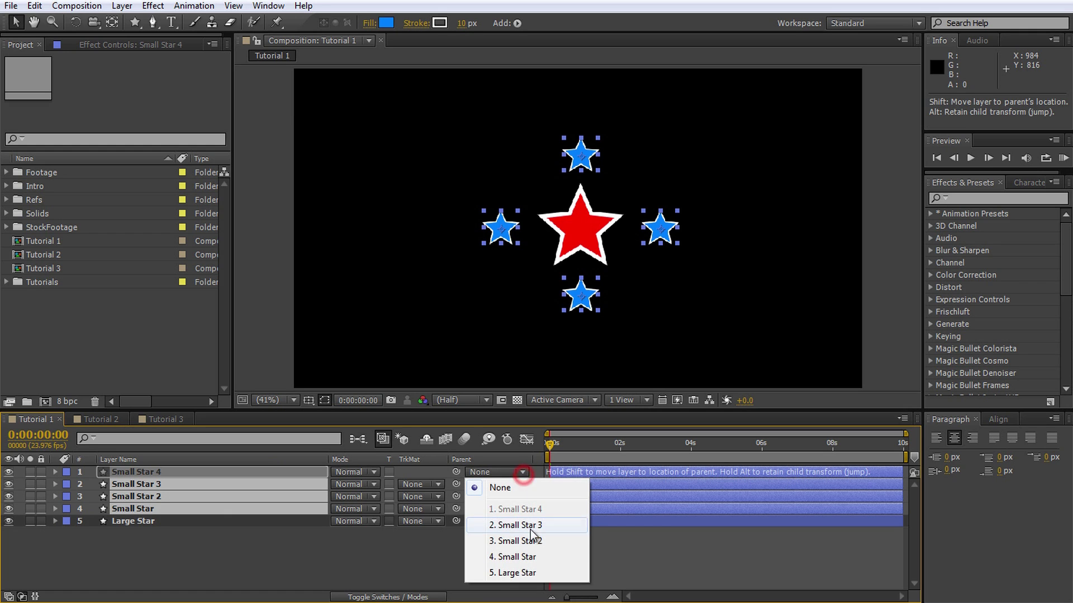
pyautogui.click(518, 573)
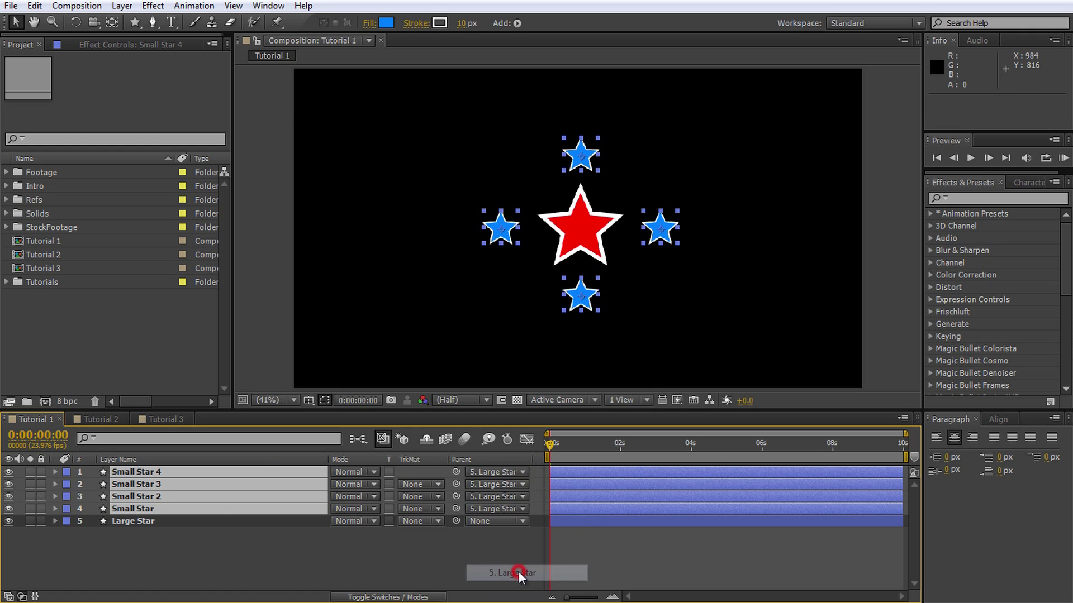
pyautogui.click(520, 473)
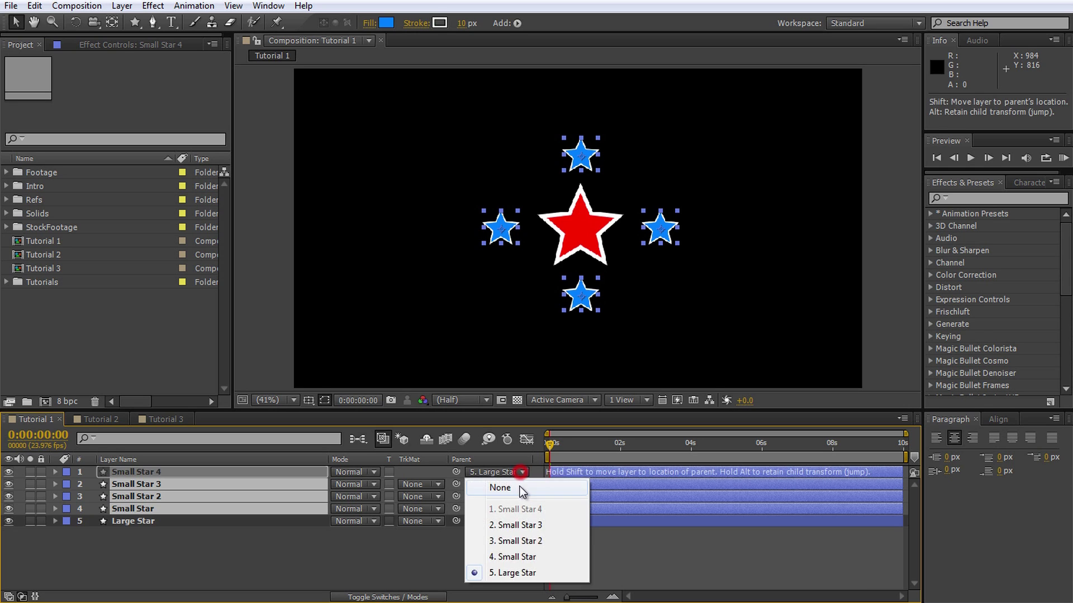
pyautogui.click(486, 485)
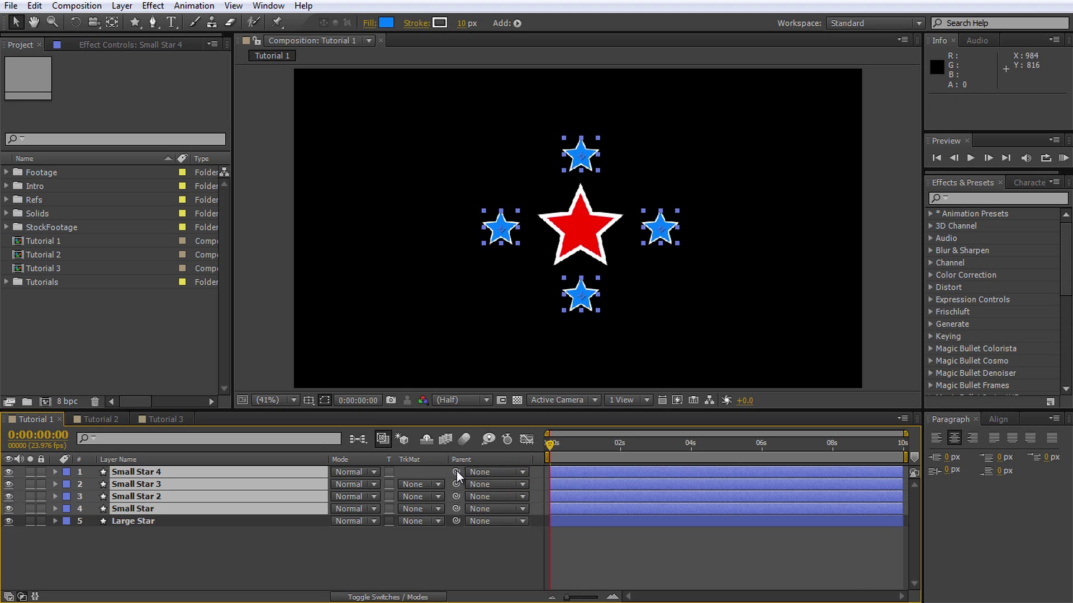
pyautogui.moveTo(456, 470); pyautogui.dragTo(243, 522)
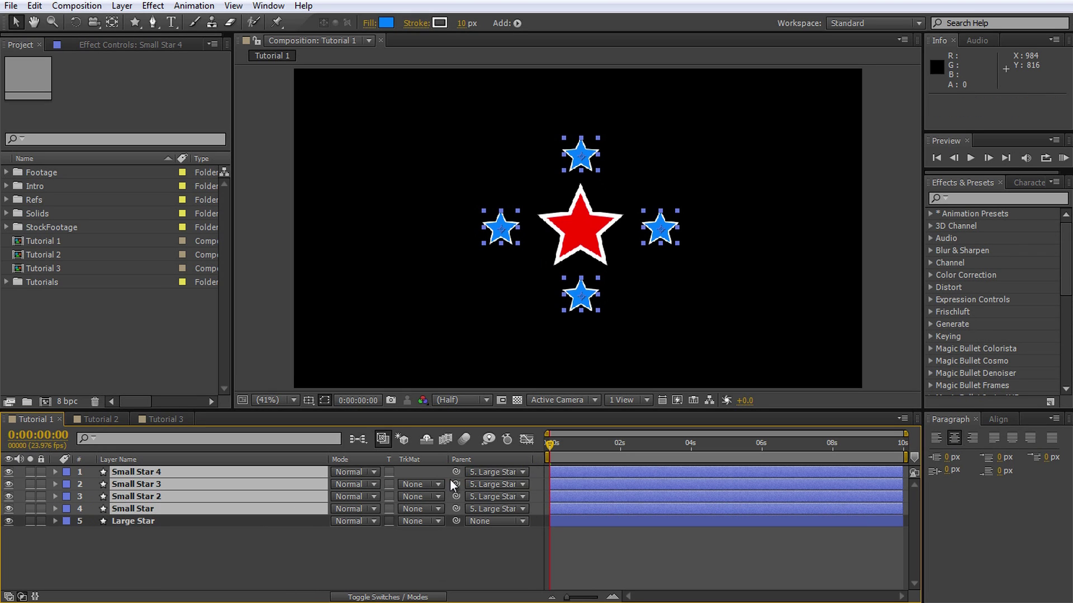
pyautogui.click(512, 547)
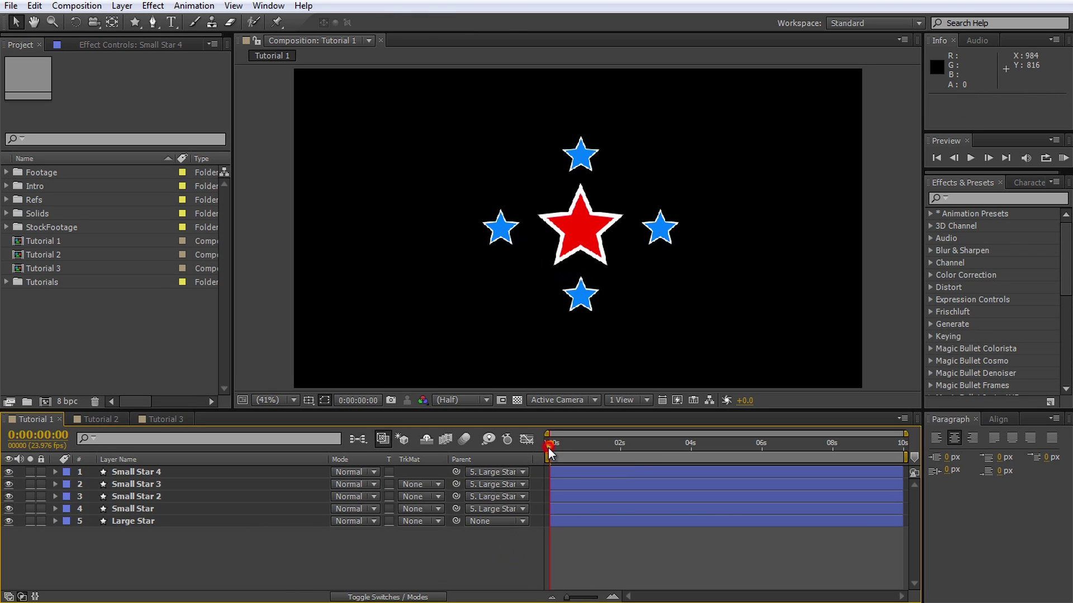
pyautogui.moveTo(548, 448); pyautogui.dragTo(525, 473)
pyautogui.click(590, 234)
# Shift the star group left, duplicate its five layers to the stack top, drag copies right
pyautogui.moveTo(583, 265); pyautogui.dragTo(430, 236)
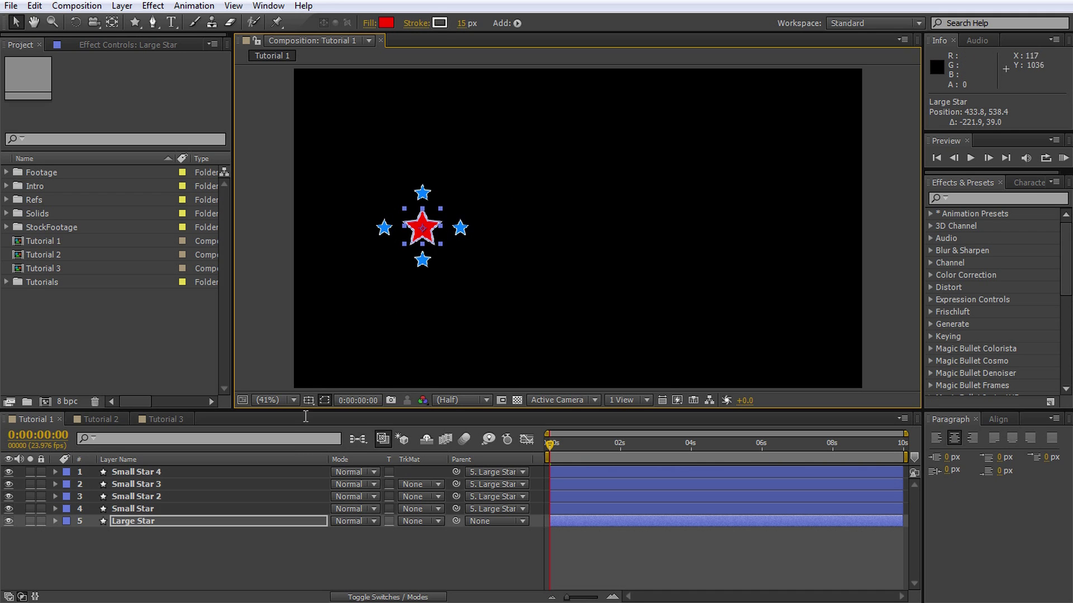
pyautogui.click(197, 556)
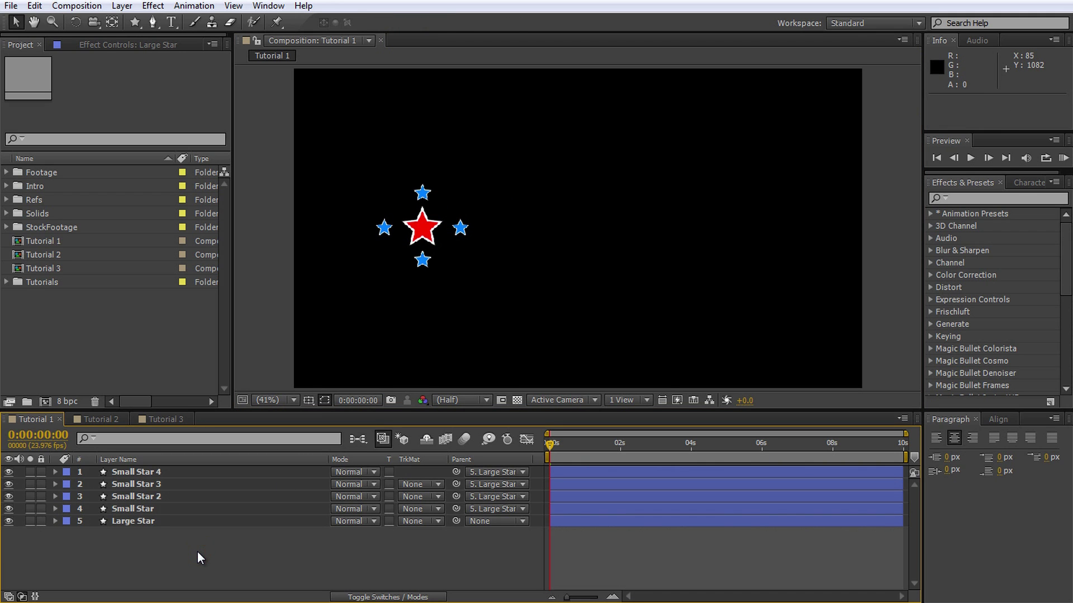
pyautogui.click(153, 520)
pyautogui.keyDown('shift'); pyautogui.click(153, 472); pyautogui.keyUp('shift')
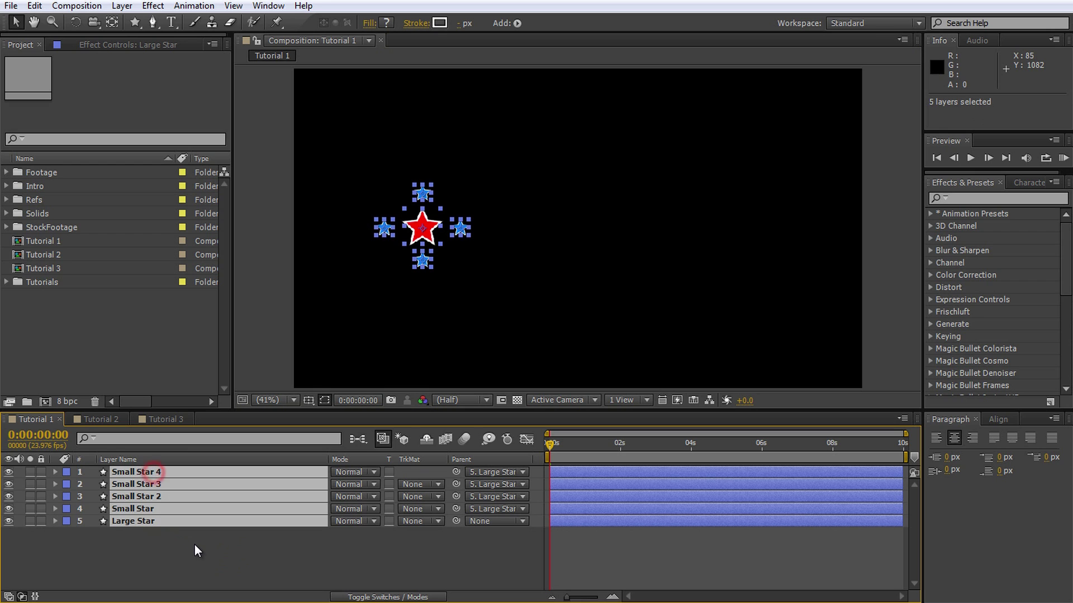
pyautogui.hotkey('ctrl', 'd')
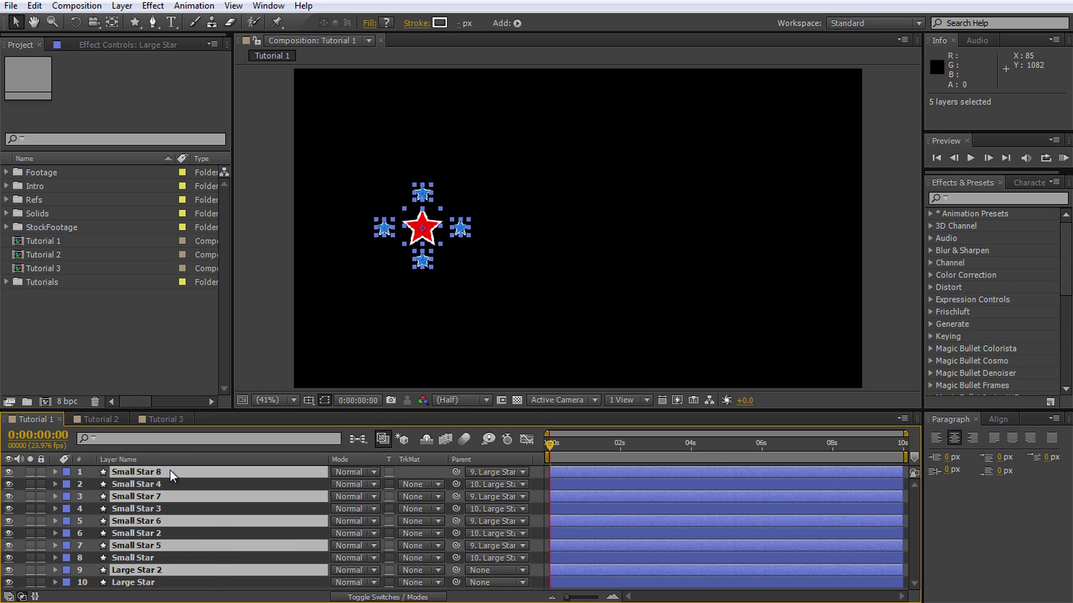
pyautogui.moveTo(169, 471)
pyautogui.mouseDown()
pyautogui.moveTo(164, 509)
pyautogui.moveTo(170, 480)
pyautogui.mouseUp()
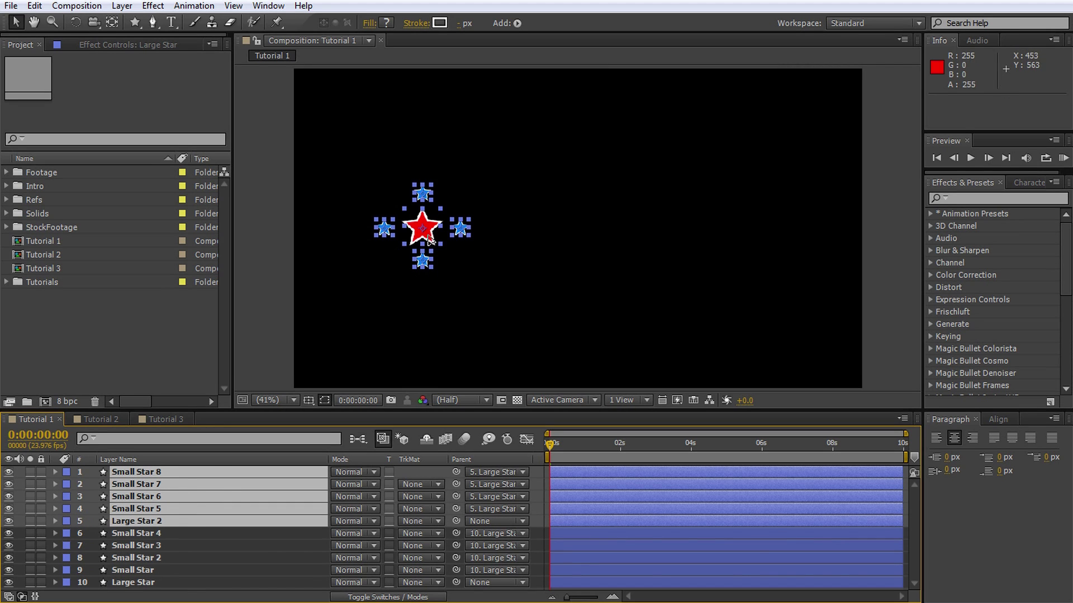
pyautogui.moveTo(423, 229); pyautogui.dragTo(699, 236)
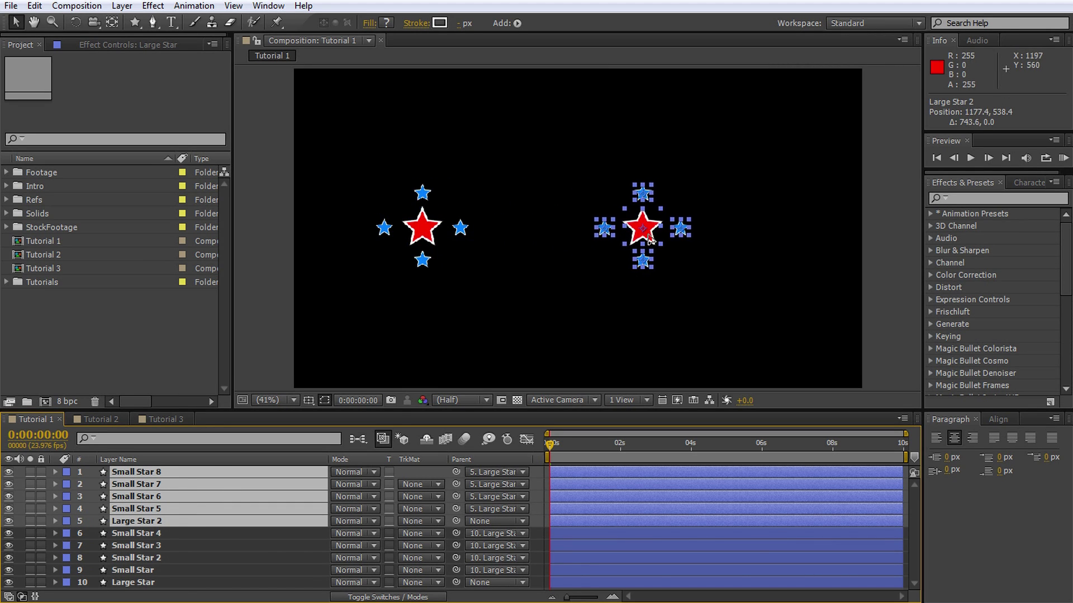
# Preview the stars, then duplicate Large Star 2 and move the copy to the middle
pyautogui.click(210, 525)
pyautogui.click(267, 545)
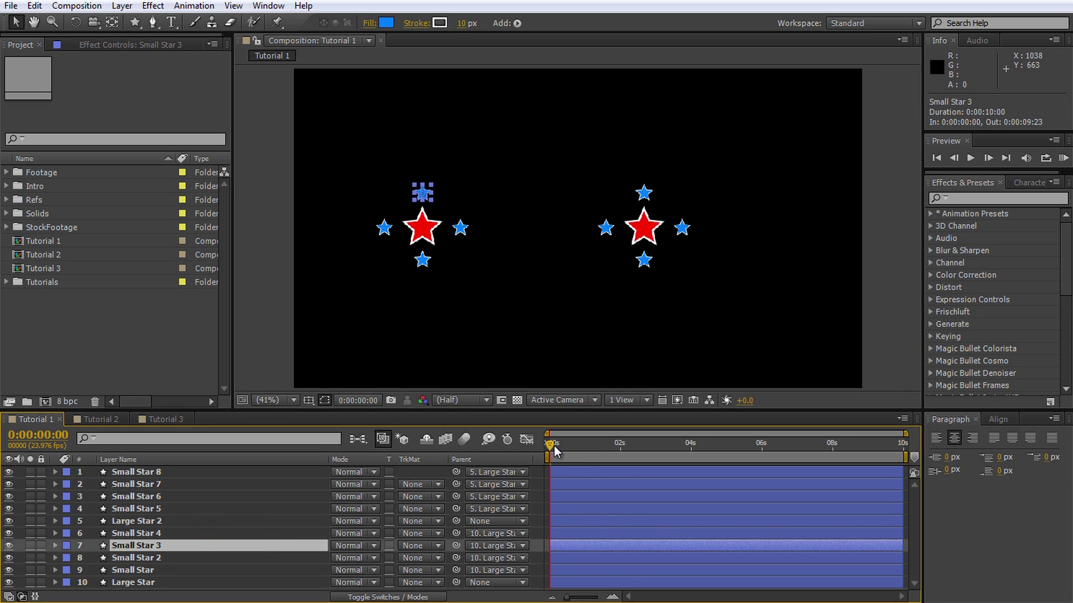
pyautogui.moveTo(551, 444); pyautogui.dragTo(731, 444)
pyautogui.press('Home')
pyautogui.click(136, 520)
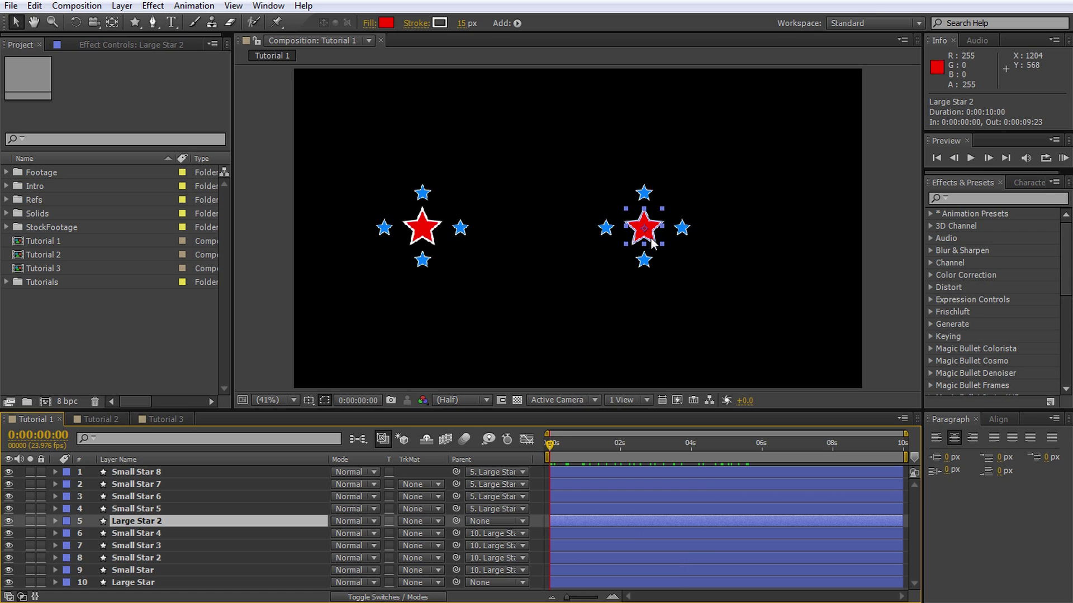
pyautogui.hotkey('ctrl', 'd')
pyautogui.moveTo(649, 239); pyautogui.dragTo(564, 254)
# Rename the copy 'Very Large Star' and drag it to the top of the layer stack
pyautogui.click(166, 525)
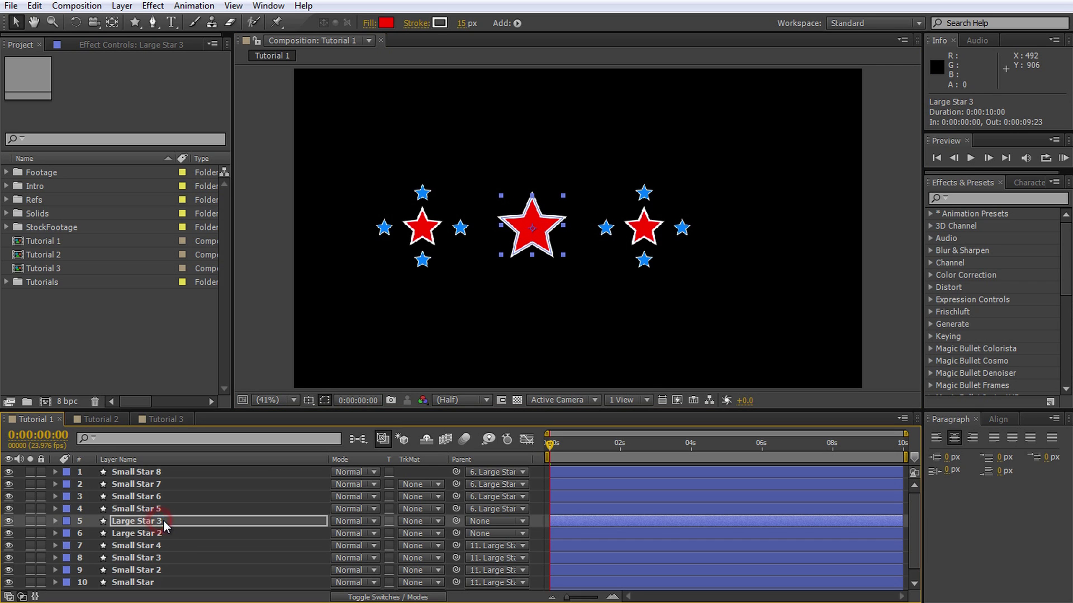
pyautogui.press('Return')
pyautogui.write('Very Large S')
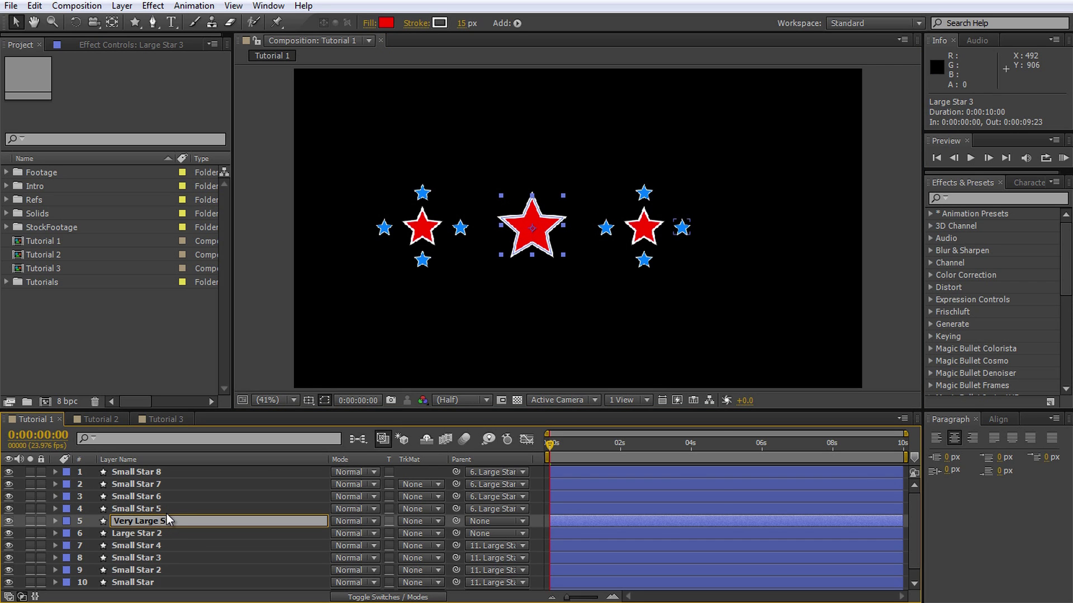
pyautogui.write('tar')
pyautogui.press('Return')
pyautogui.moveTo(148, 520); pyautogui.dragTo(142, 468)
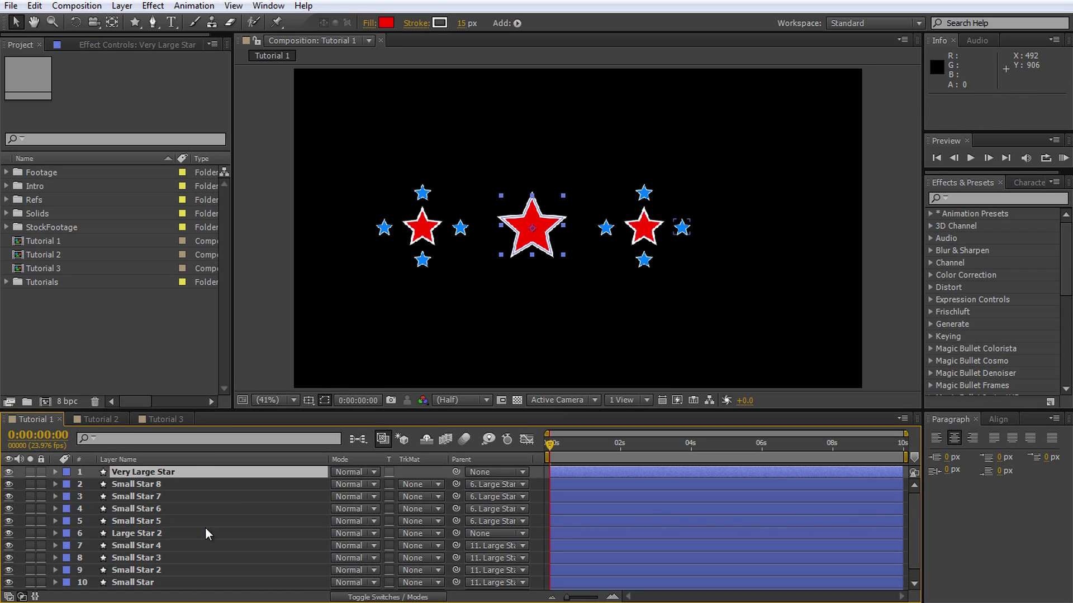
pyautogui.moveTo(555, 451); pyautogui.dragTo(461, 451)
# Select both red stars and pick-whip them to Very Large Star
pyautogui.click(643, 229)
pyautogui.keyDown('shift'); pyautogui.click(422, 229); pyautogui.keyUp('shift')
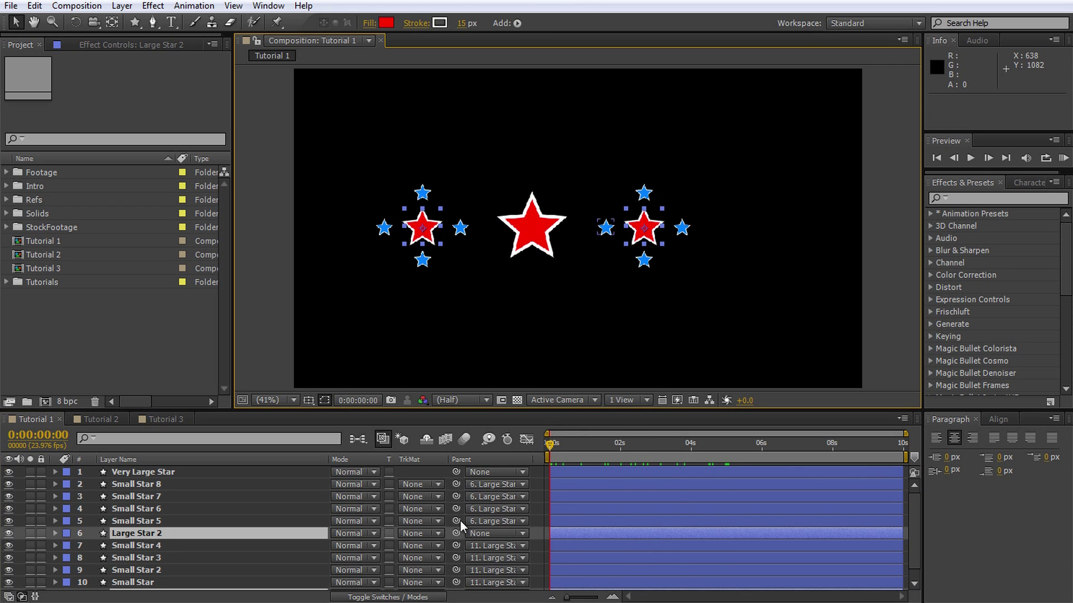
pyautogui.moveTo(456, 533); pyautogui.dragTo(168, 474)
pyautogui.click(537, 550)
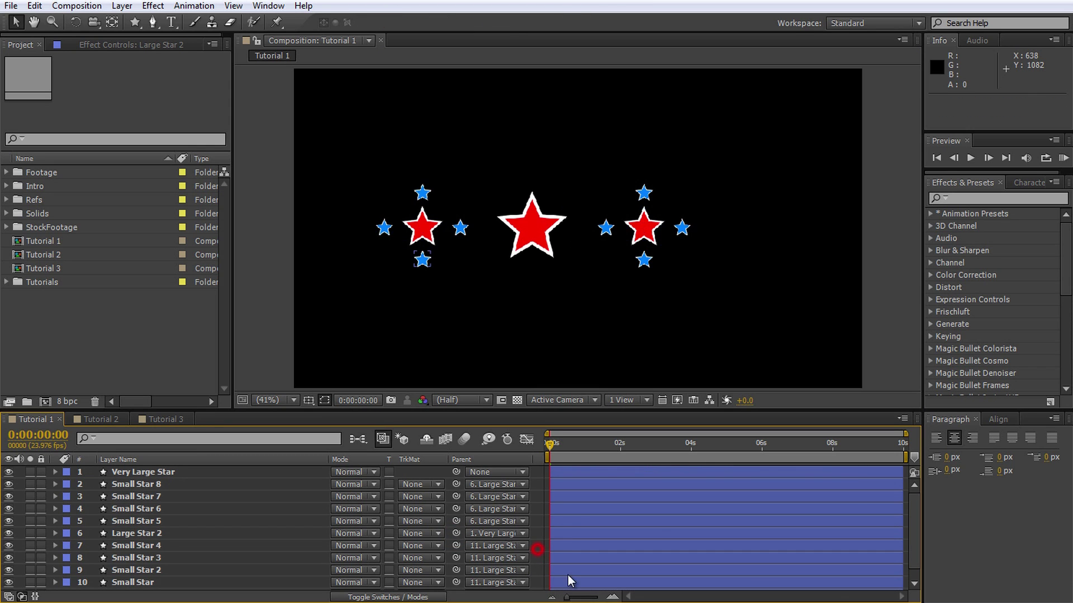
# Scrub the timeline to check the star groups circling Very Large Star
pyautogui.moveTo(551, 448); pyautogui.dragTo(547, 479)
pyautogui.click(545, 477)
pyautogui.moveTo(553, 441); pyautogui.dragTo(544, 461)
pyautogui.click(162, 484)
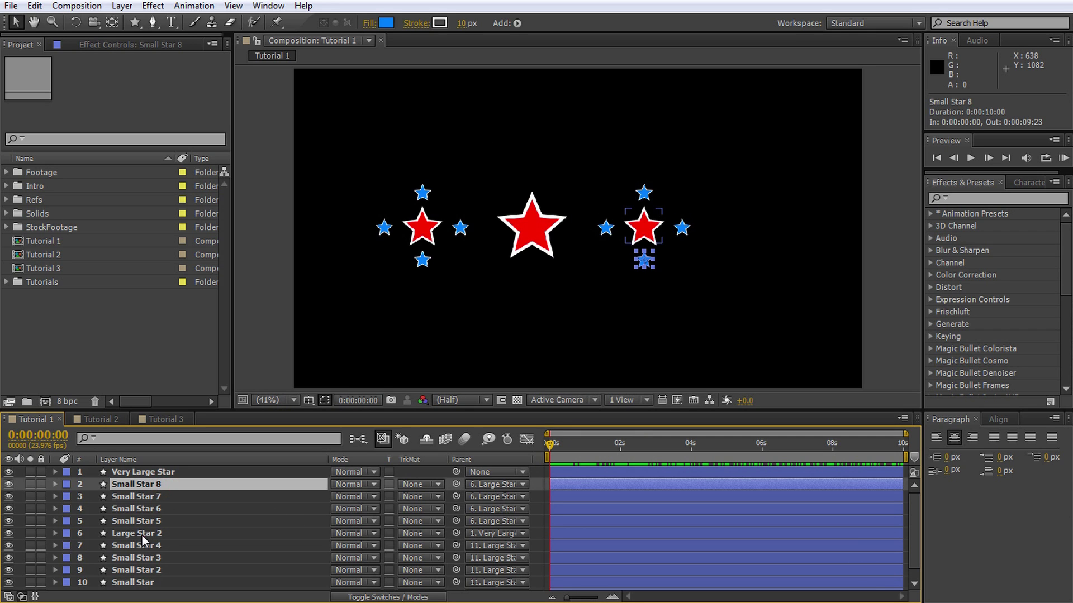
# Delete the right star group and pre-compose the left group's layers as Star Comp
pyautogui.keyDown('shift'); pyautogui.click(142, 535); pyautogui.keyUp('shift')
pyautogui.press('Delete')
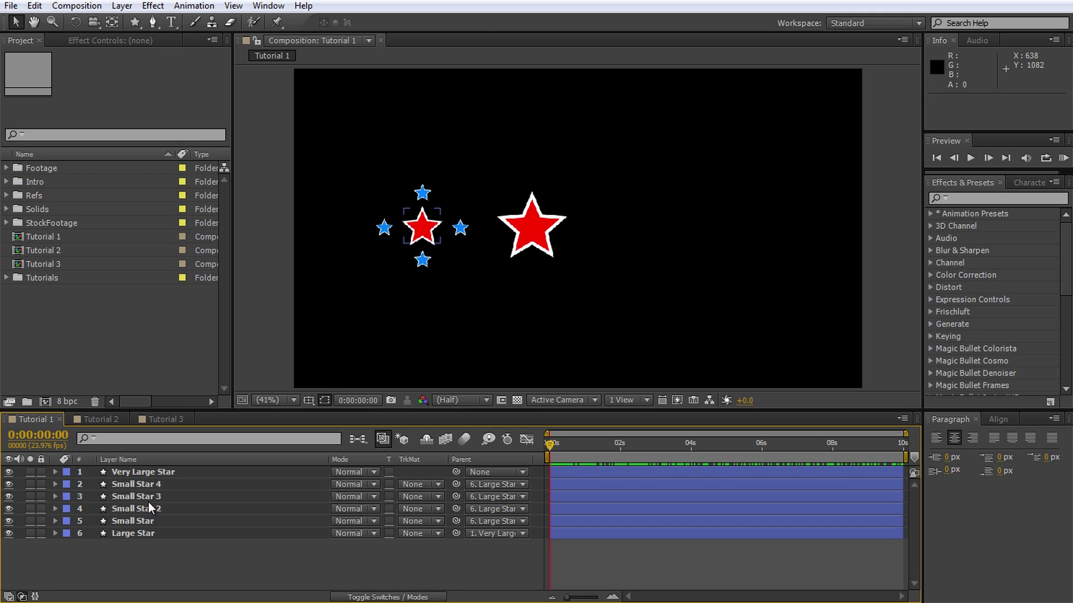
pyautogui.click(149, 487)
pyautogui.keyDown('shift'); pyautogui.click(135, 533); pyautogui.keyUp('shift')
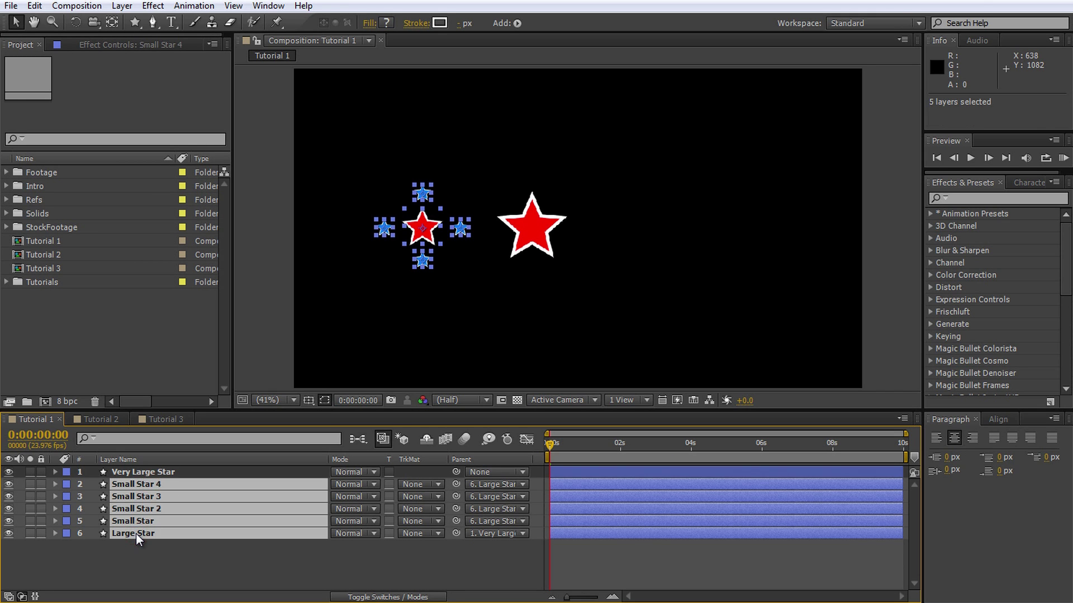
pyautogui.rightClick(136, 533)
pyautogui.click(205, 417)
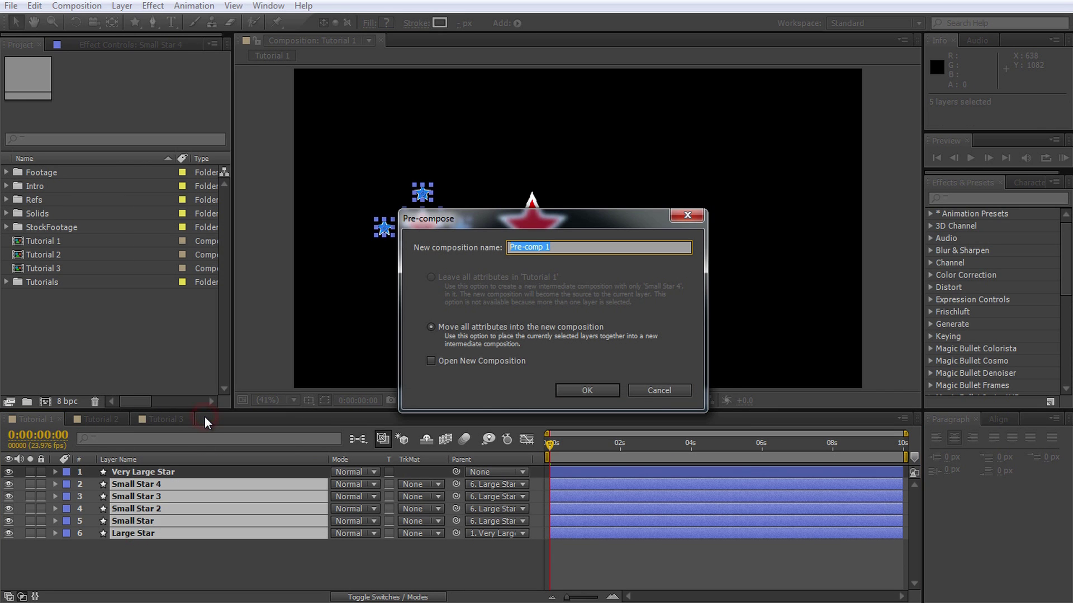
pyautogui.write('Star Comp')
pyautogui.press('Return')
# Duplicate Star Comp and parent both copies to Very Large Star
pyautogui.click(167, 497)
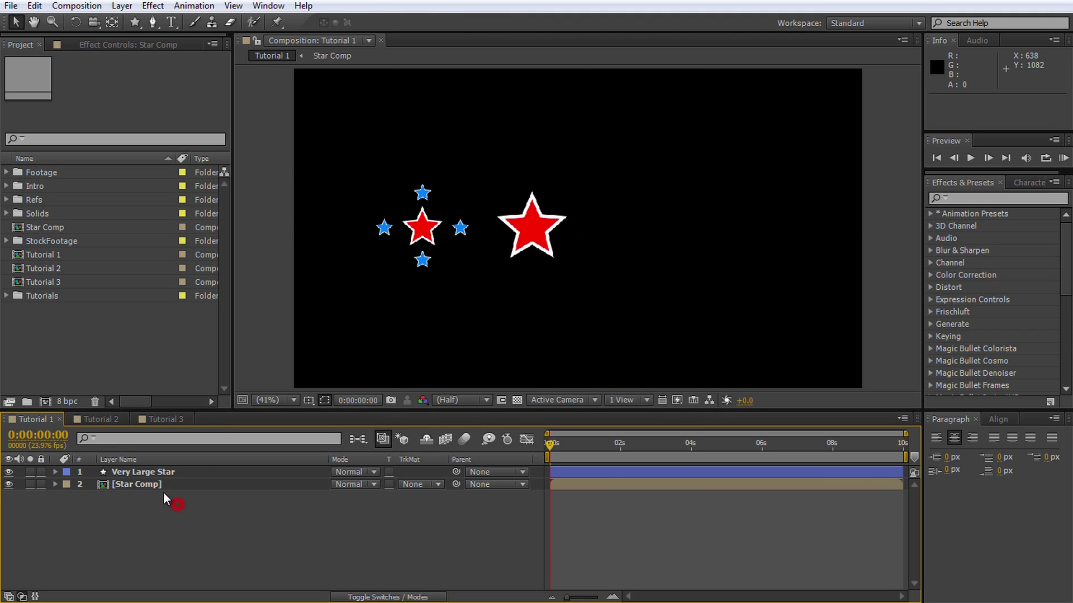
pyautogui.click(156, 485)
pyautogui.hotkey('ctrl', 'd')
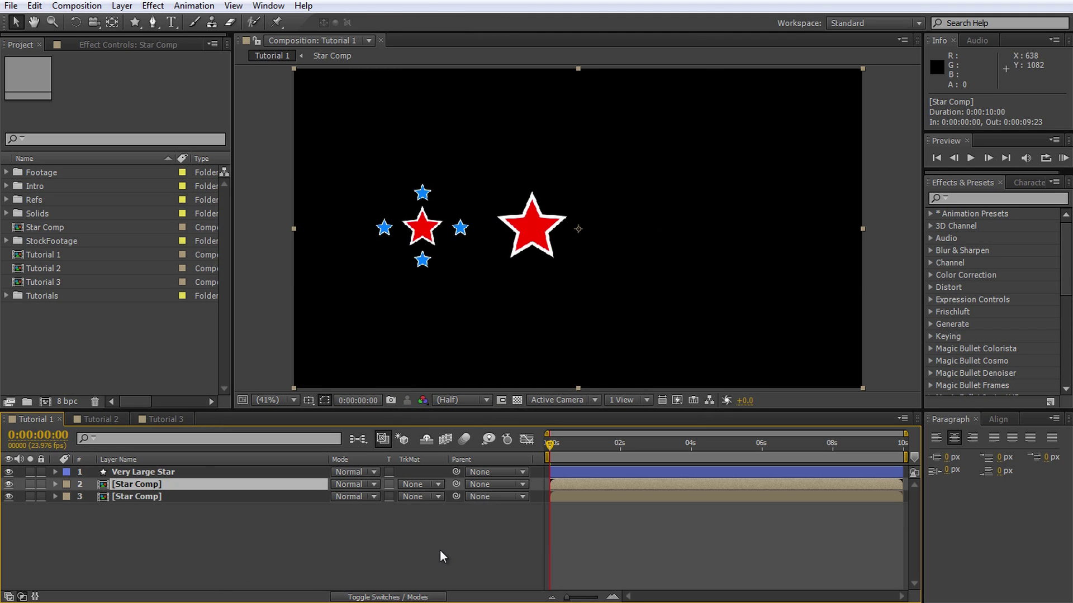
pyautogui.click(220, 496)
pyautogui.keyDown('shift'); pyautogui.click(220, 485); pyautogui.keyUp('shift')
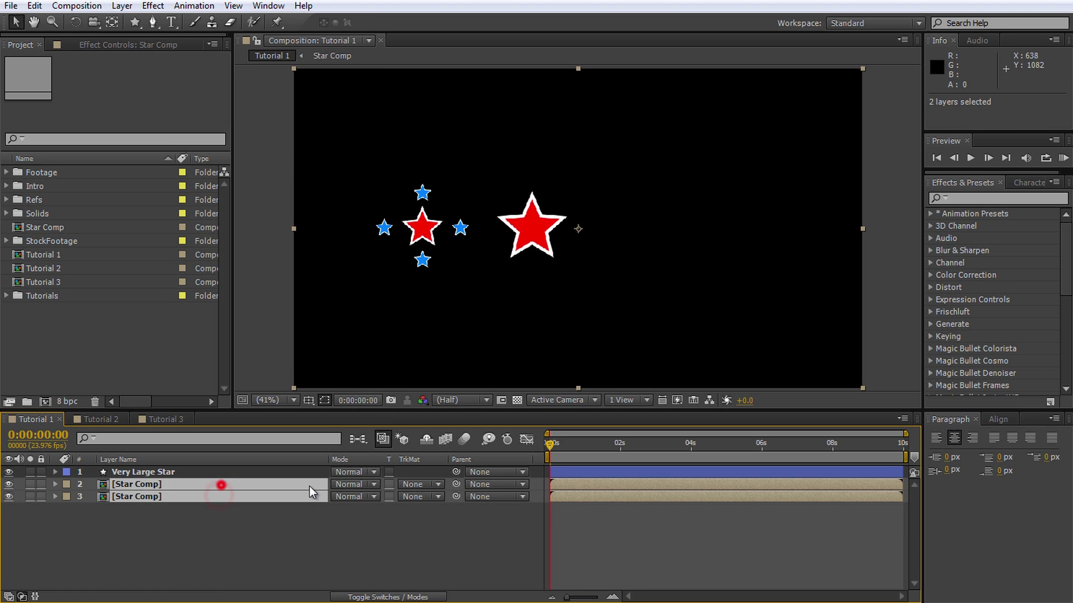
pyautogui.moveTo(456, 485); pyautogui.dragTo(199, 471)
pyautogui.click(393, 557)
# Move one Star Comp to the right, preview the animation, then open Tutorial 2
pyautogui.click(165, 483)
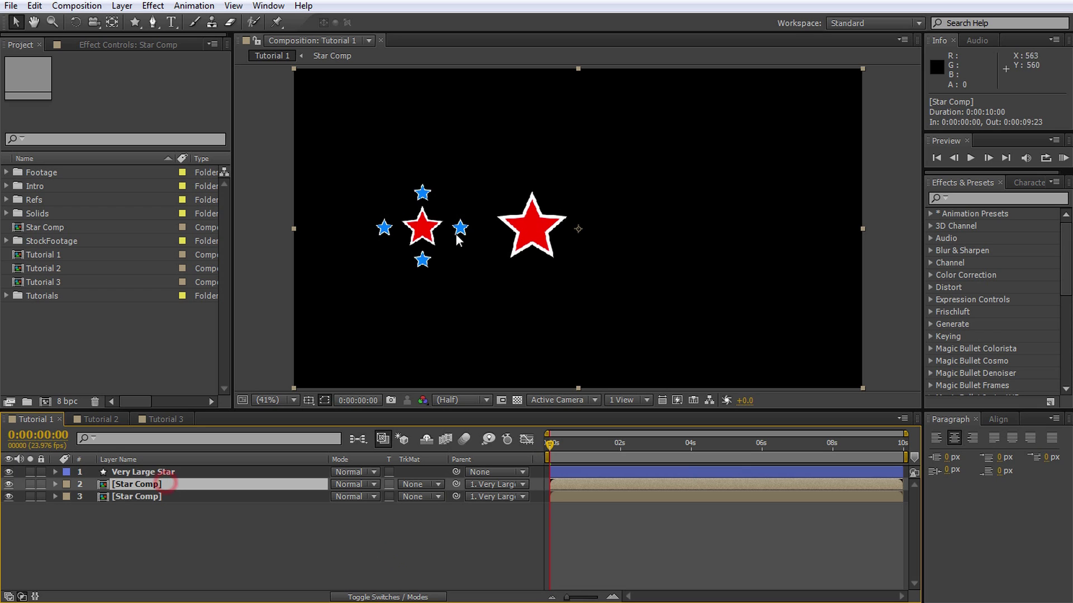
pyautogui.moveTo(428, 234); pyautogui.dragTo(644, 242)
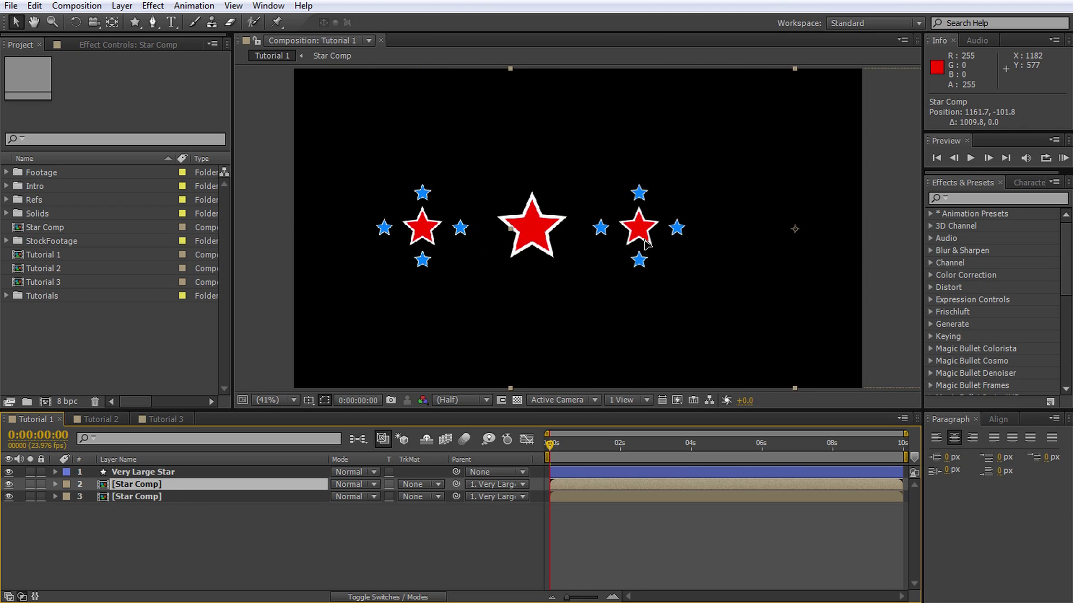
pyautogui.click(492, 547)
pyautogui.moveTo(551, 444); pyautogui.dragTo(808, 469)
pyautogui.press('KP_0')
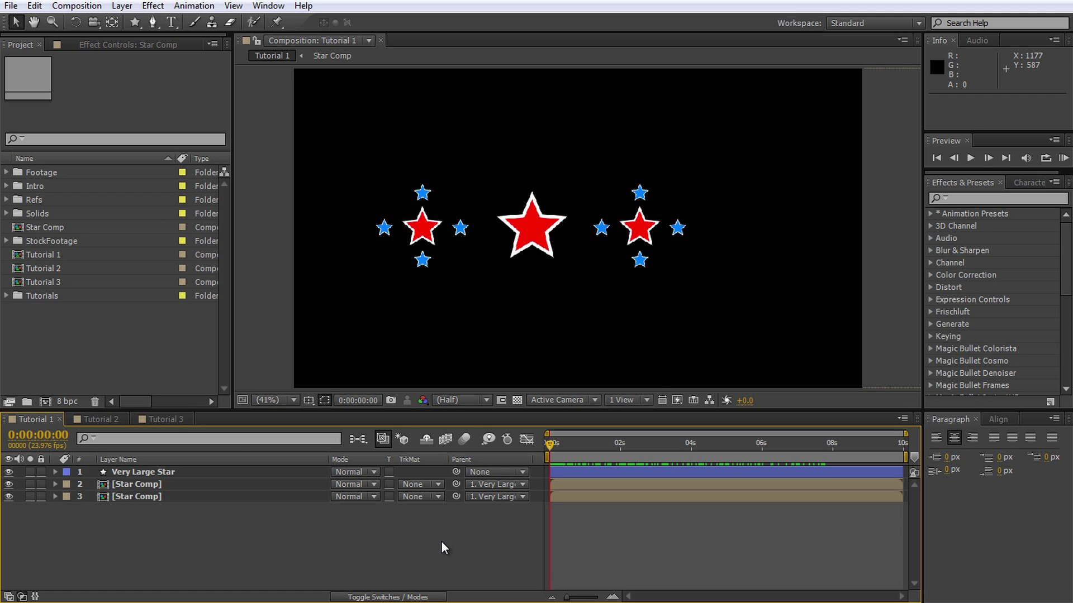
pyautogui.doubleClick(53, 269)
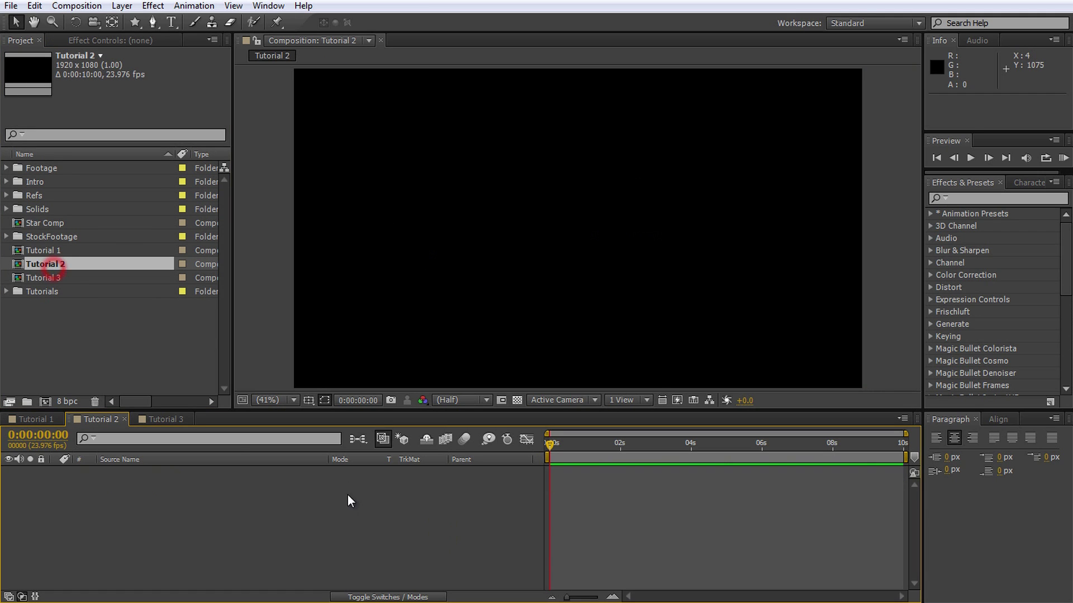
# Draw a red-filled star near the top of the Tutorial 2 composition
pyautogui.click(347, 503)
pyautogui.moveTo(548, 447); pyautogui.dragTo(505, 478)
pyautogui.click(135, 23)
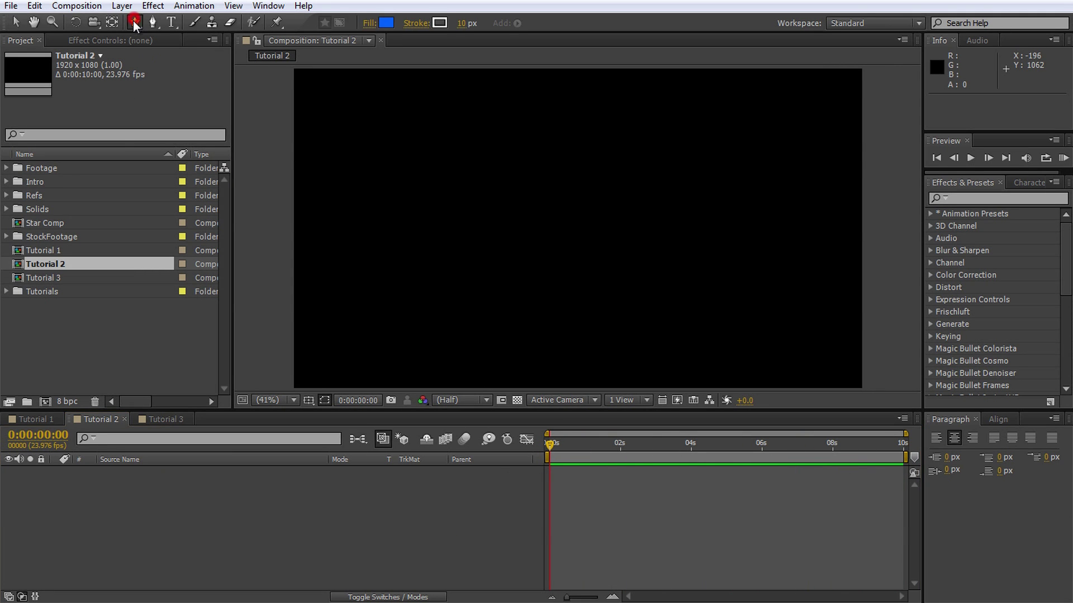
pyautogui.click(385, 23)
pyautogui.click(272, 197)
pyautogui.click(388, 198)
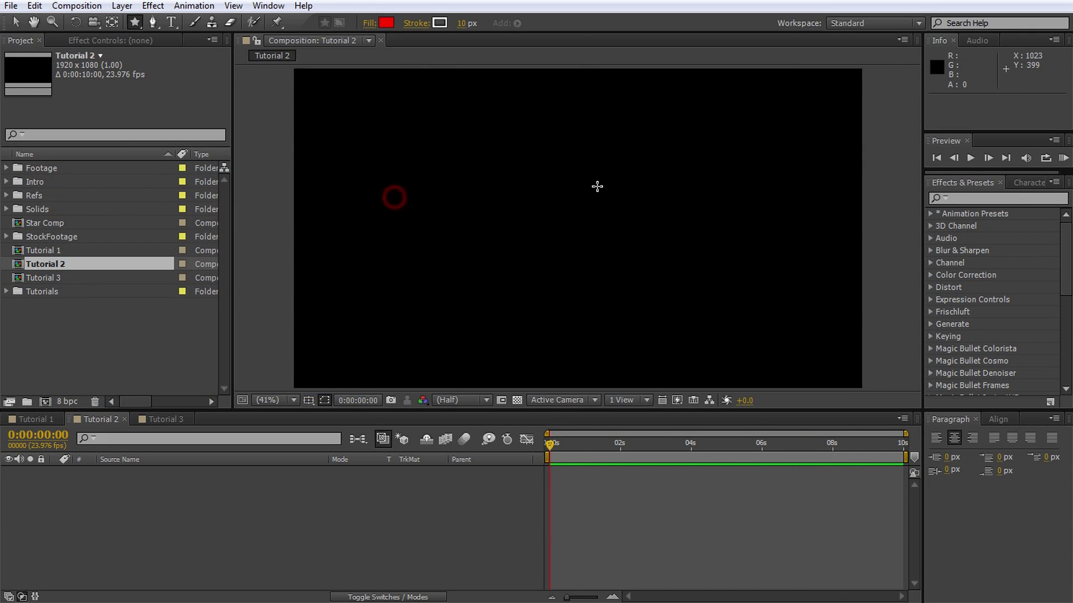
pyautogui.moveTo(565, 160); pyautogui.dragTo(594, 184)
# Move the red star's anchor point upward
pyautogui.press('v')
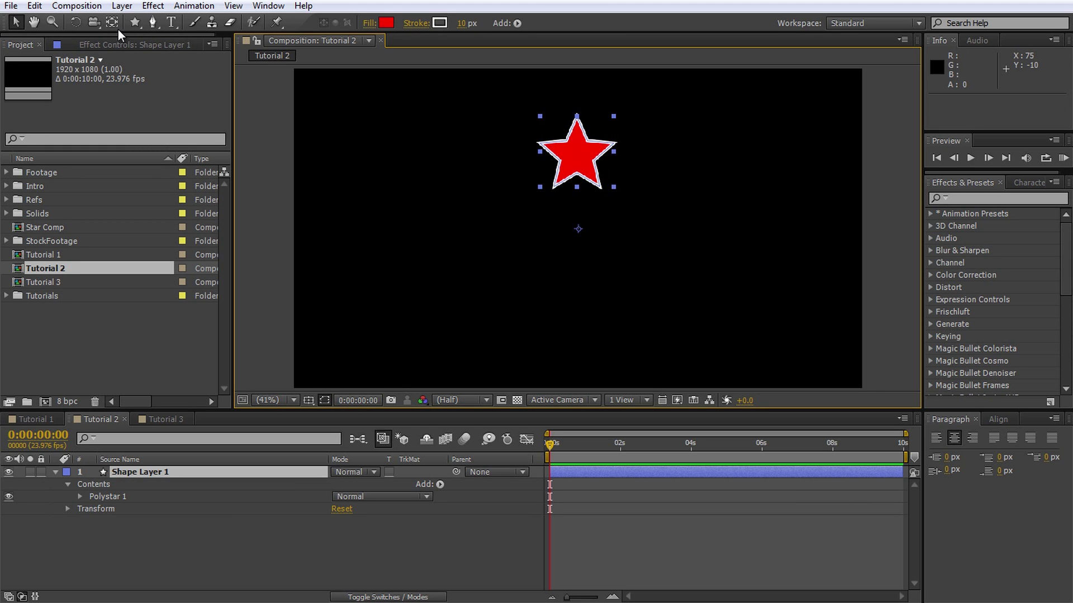
pyautogui.click(112, 22)
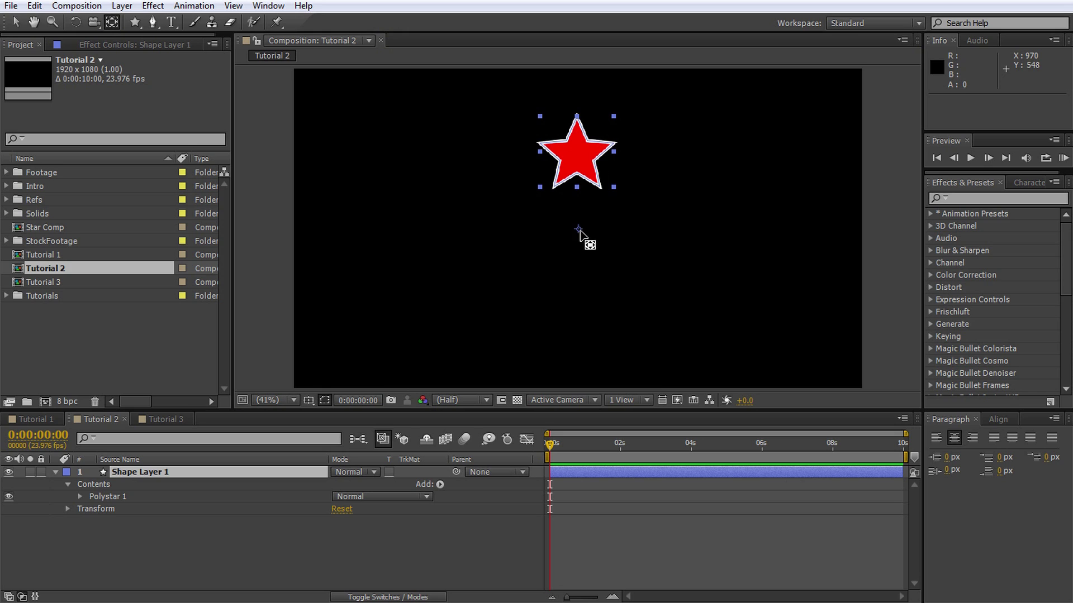
pyautogui.moveTo(580, 228); pyautogui.dragTo(577, 155)
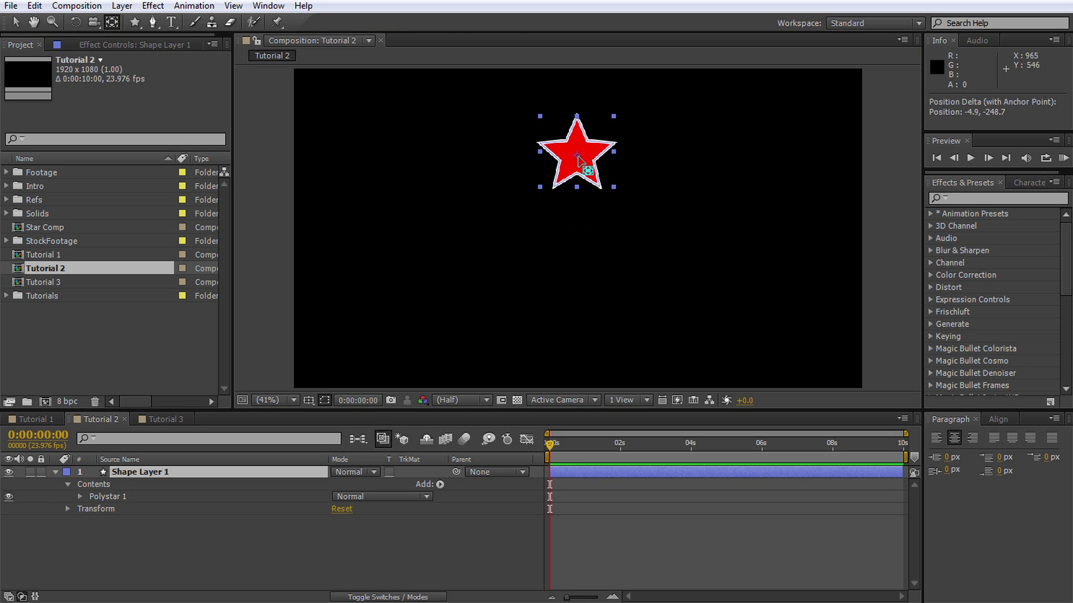
# Duplicate the star directly below the original and change the copy's fill to blue
pyautogui.press('v')
pyautogui.hotkey('ctrl', 'd')
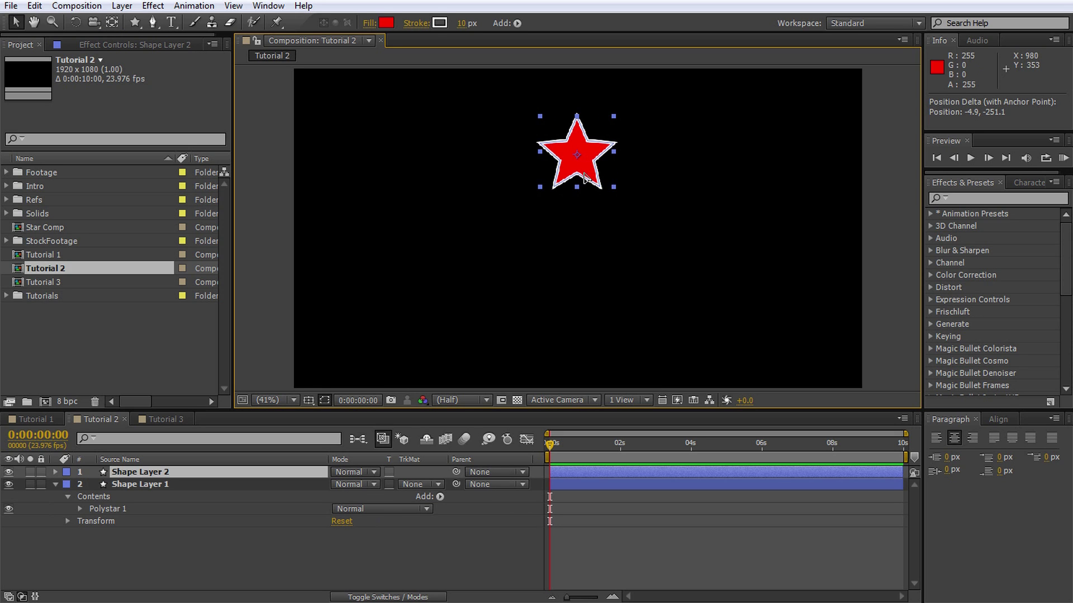
pyautogui.moveTo(590, 181); pyautogui.dragTo(598, 275)
pyautogui.click(385, 23)
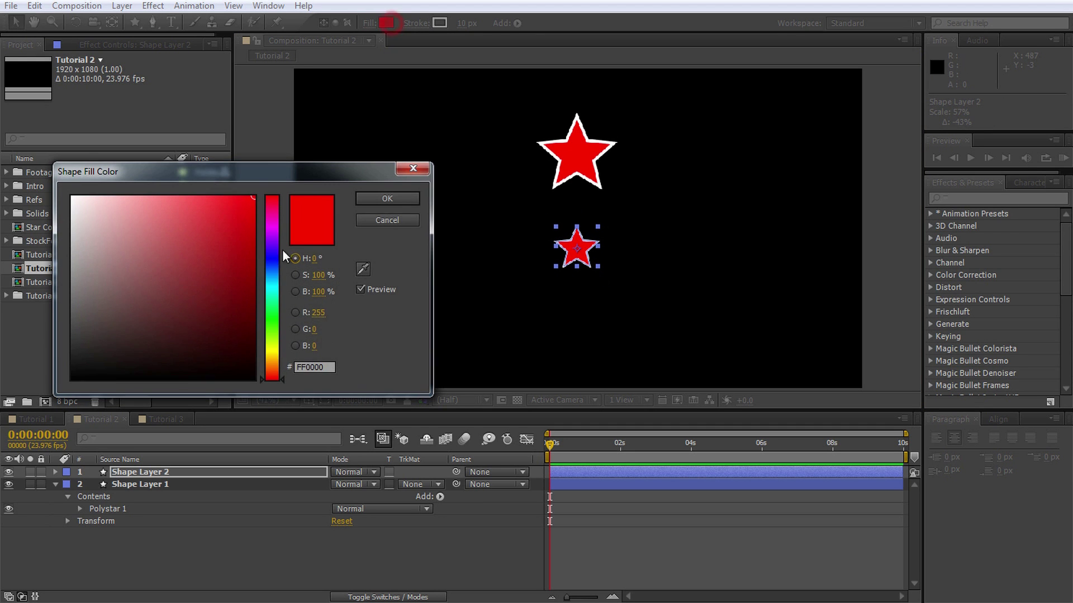
pyautogui.moveTo(282, 249); pyautogui.dragTo(272, 268)
pyautogui.click(366, 199)
# Rename the red star layer 'Large Star' and the blue star layer 'Small Star'
pyautogui.click(140, 484)
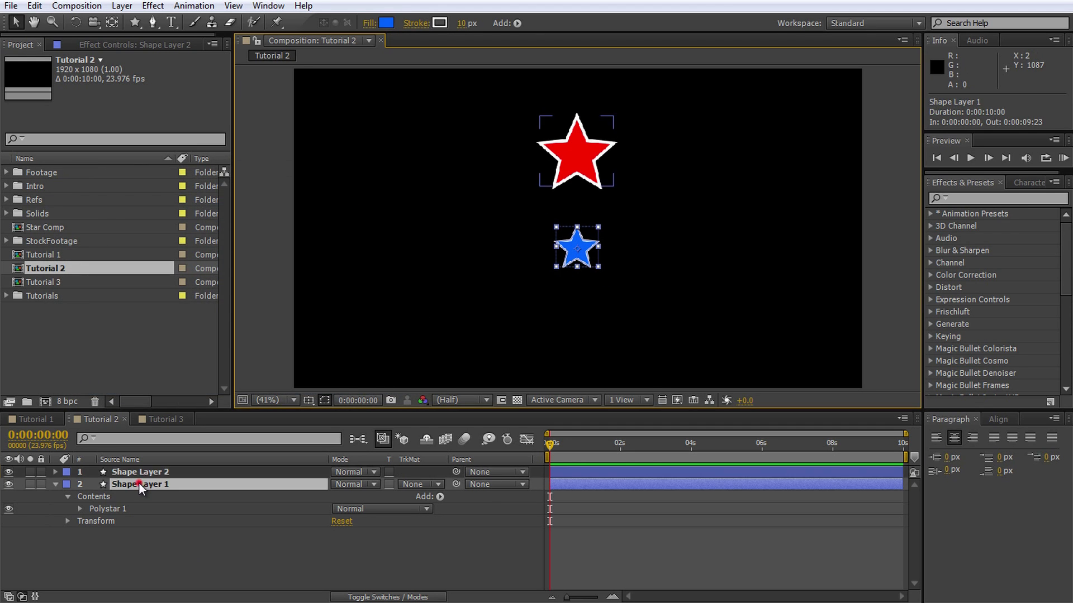
pyautogui.press('Return')
pyautogui.write('Large Star')
pyautogui.press('Return')
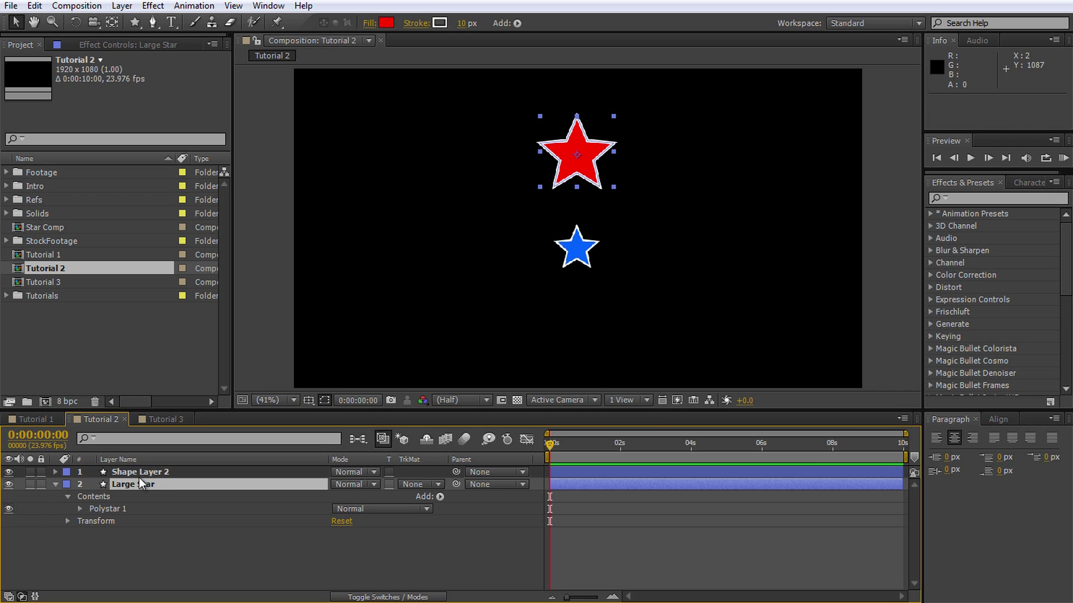
pyautogui.click(140, 472)
pyautogui.press('Return')
pyautogui.write('Small Star')
pyautogui.press('Return')
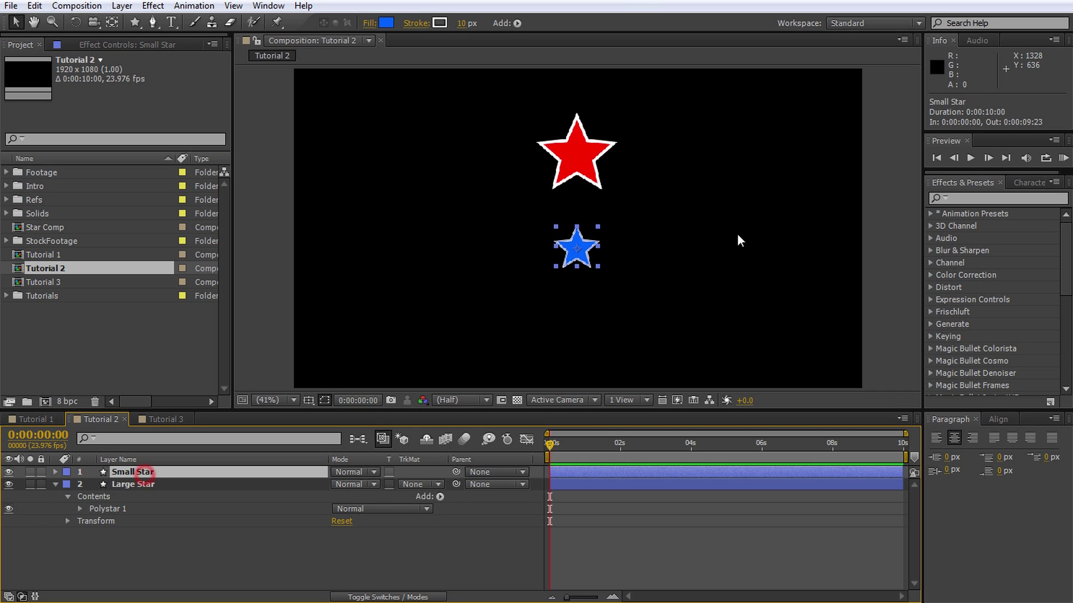
# Duplicate Small Star and drag the copies sideways into a row
pyautogui.hotkey('ctrl', 'd')
pyautogui.moveTo(578, 251); pyautogui.dragTo(475, 270)
pyautogui.hotkey('ctrl', 'd')
pyautogui.hotkey('ctrl', 'd')
pyautogui.hotkey('ctrl', 'd')
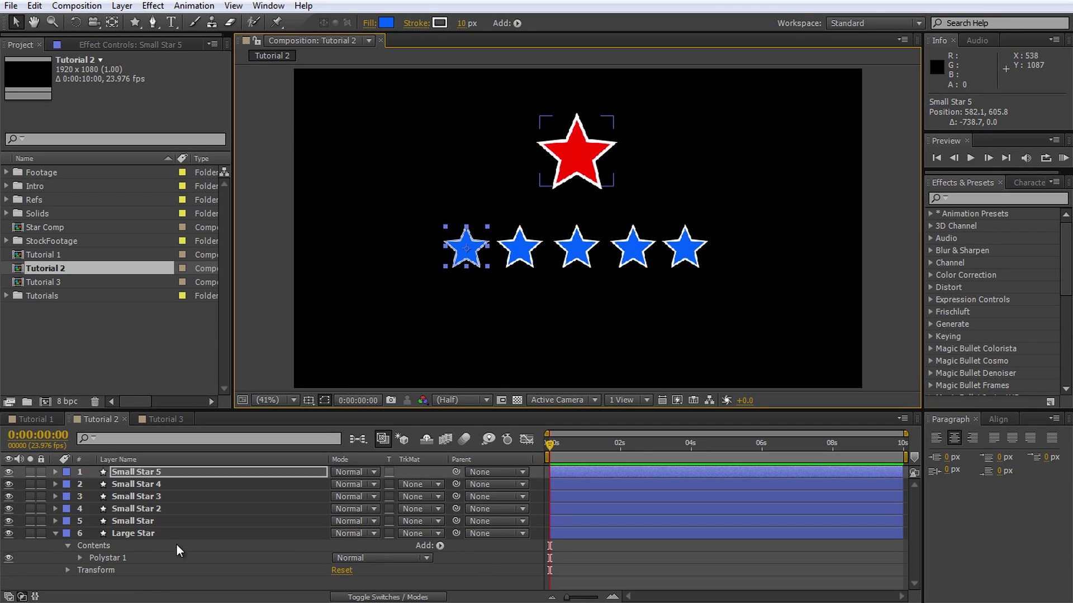
# Select all six star layers and turn on their 3D Layer switch
pyautogui.click(56, 532)
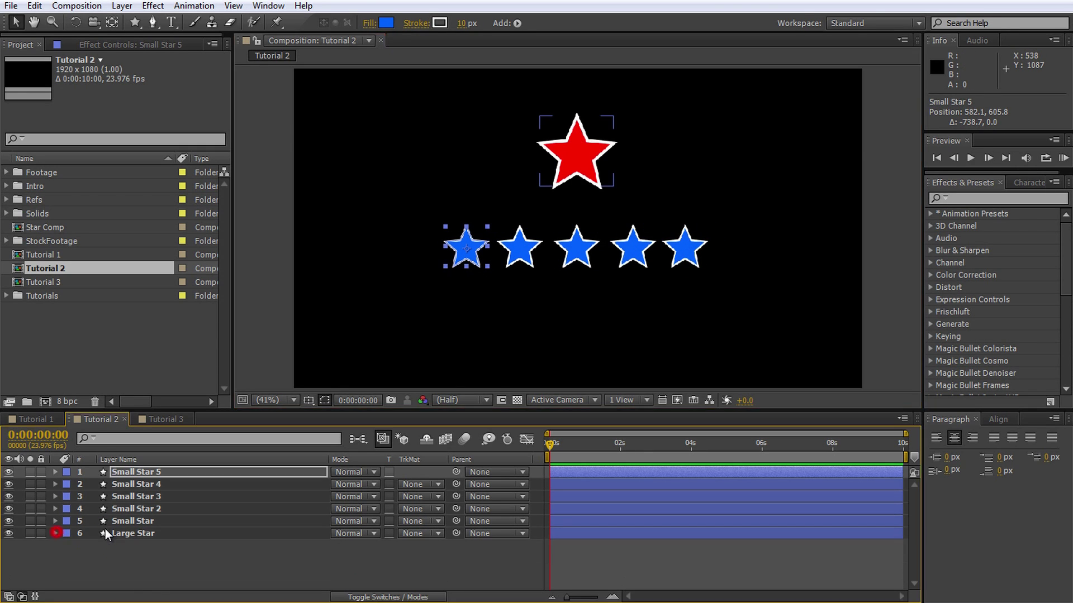
pyautogui.keyDown('shift'); pyautogui.click(175, 532); pyautogui.keyUp('shift')
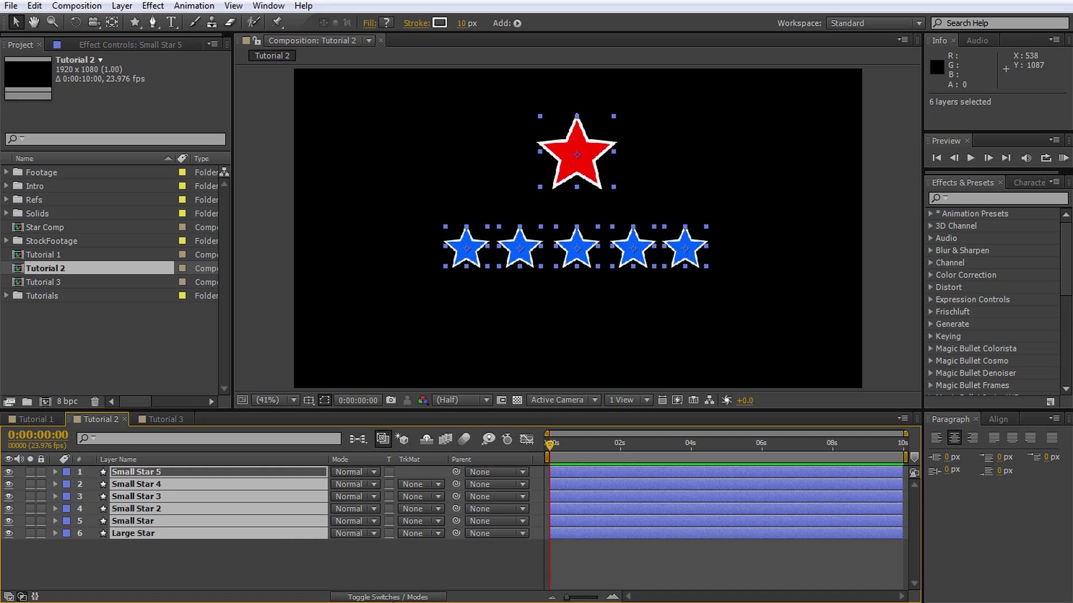
pyautogui.click(395, 598)
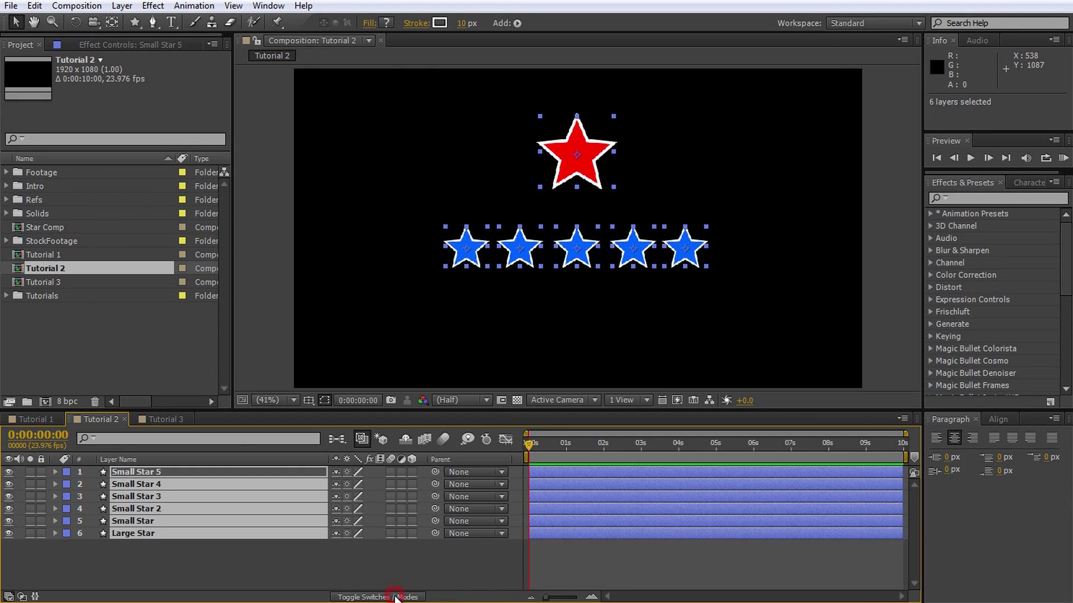
pyautogui.click(412, 472)
pyautogui.click(434, 557)
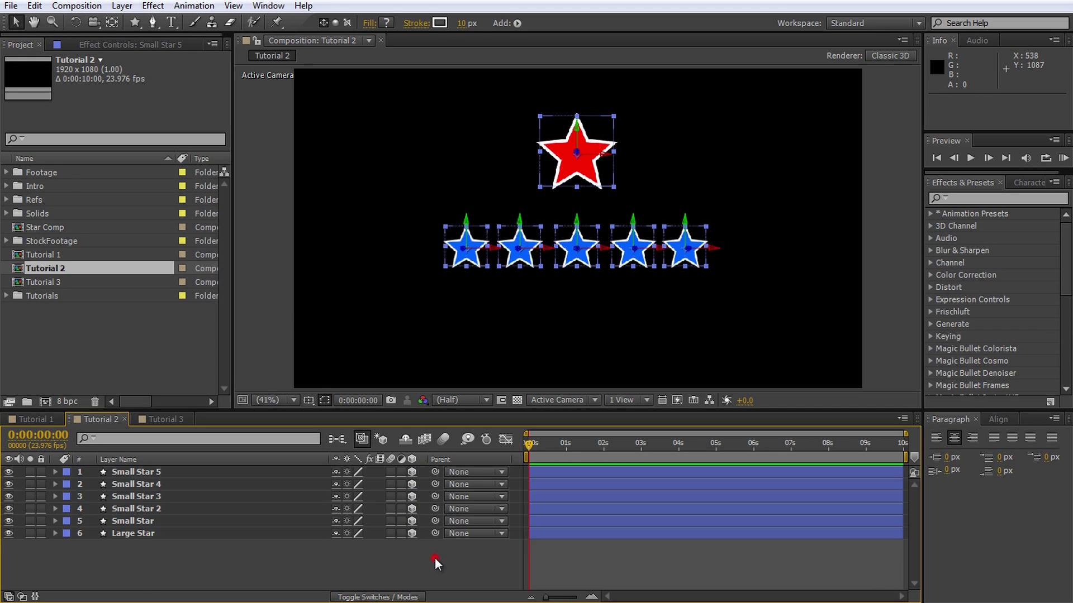
pyautogui.moveTo(533, 444)
pyautogui.mouseDown()
pyautogui.moveTo(769, 455)
pyautogui.moveTo(521, 457)
pyautogui.mouseUp()
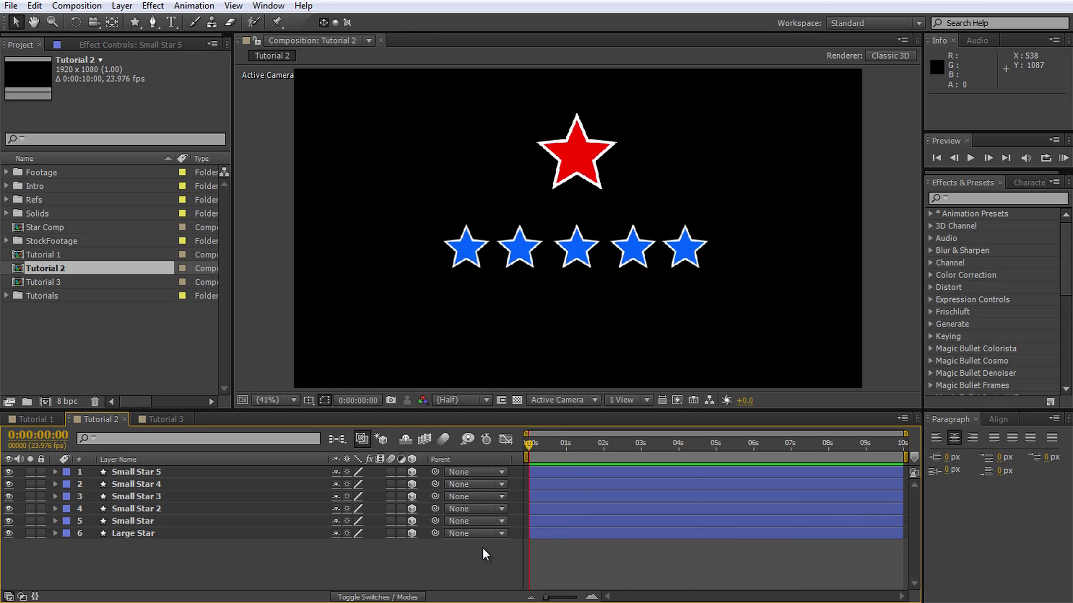
# In Top view, shift Small Star in depth and push Small Star 2 and 3 farther back
pyautogui.click(558, 400)
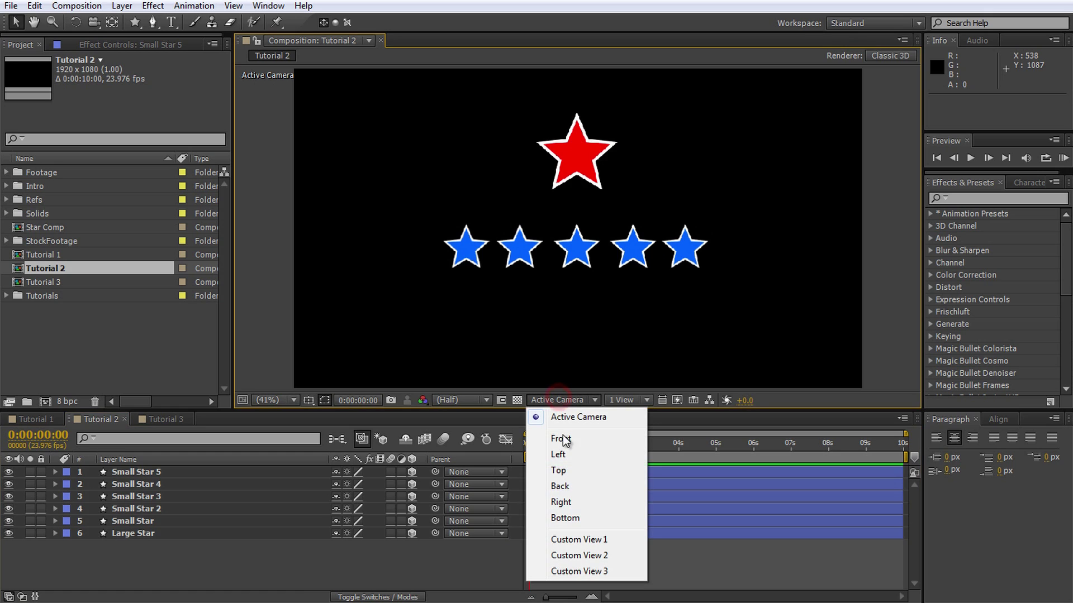
pyautogui.click(558, 471)
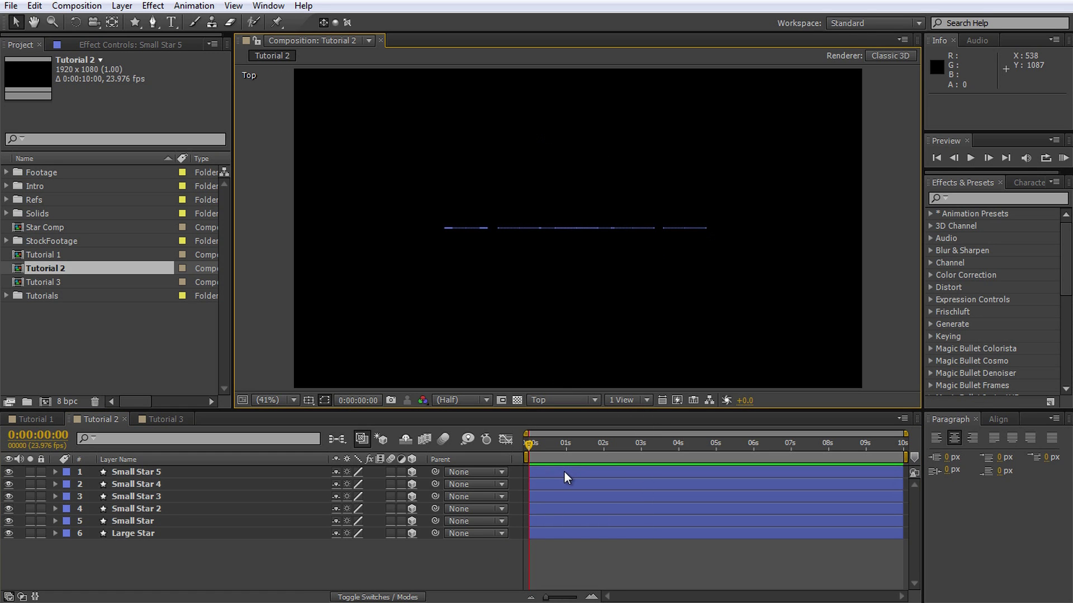
pyautogui.click(192, 521)
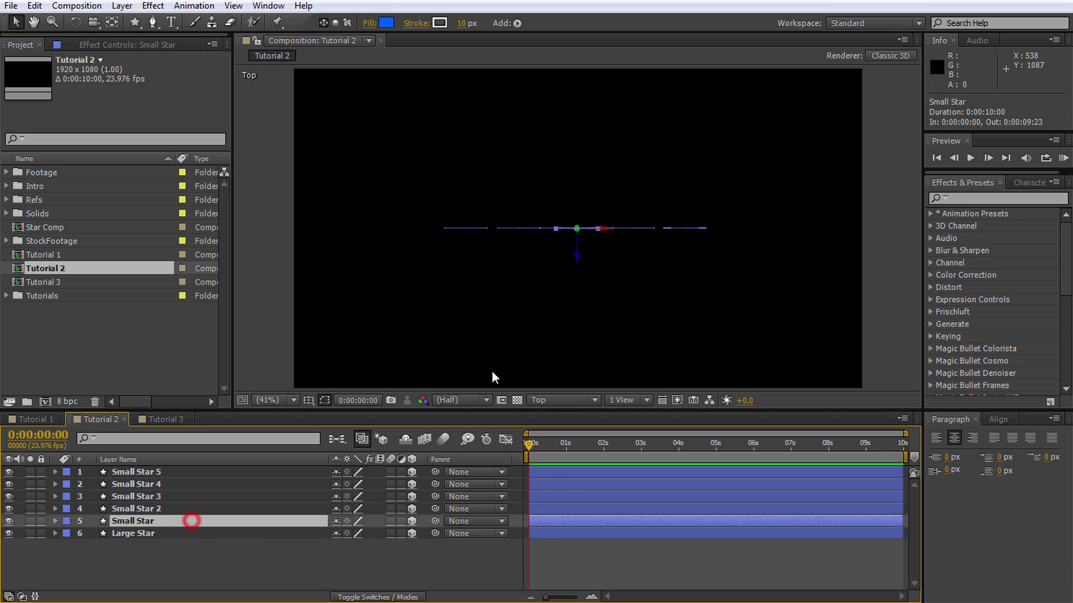
pyautogui.moveTo(578, 263); pyautogui.dragTo(581, 305)
pyautogui.click(162, 508)
pyautogui.keyDown('shift'); pyautogui.click(157, 496); pyautogui.keyUp('shift')
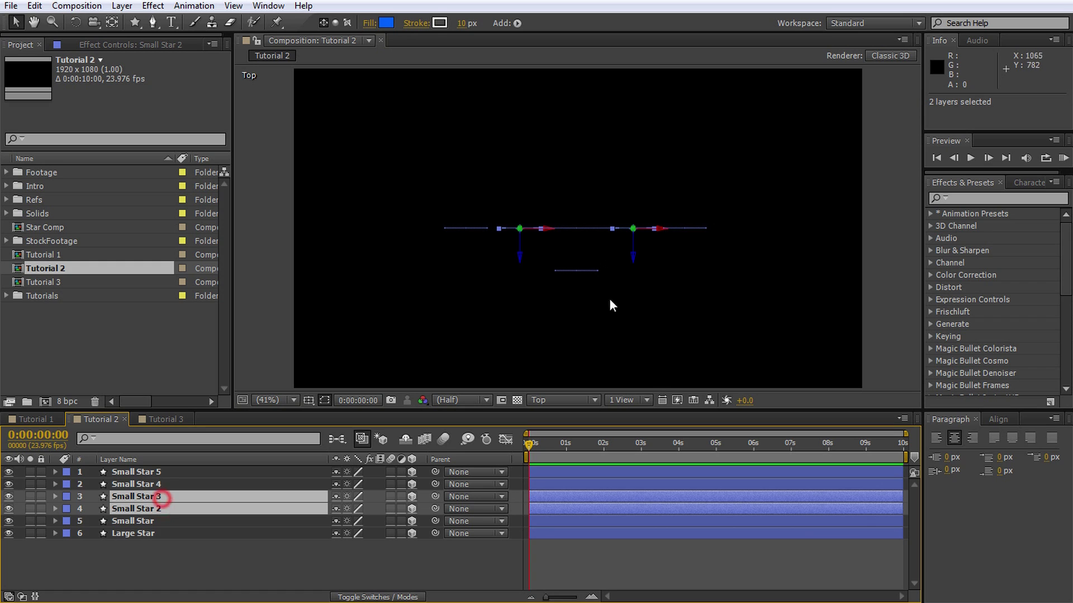
pyautogui.moveTo(634, 260); pyautogui.dragTo(642, 189)
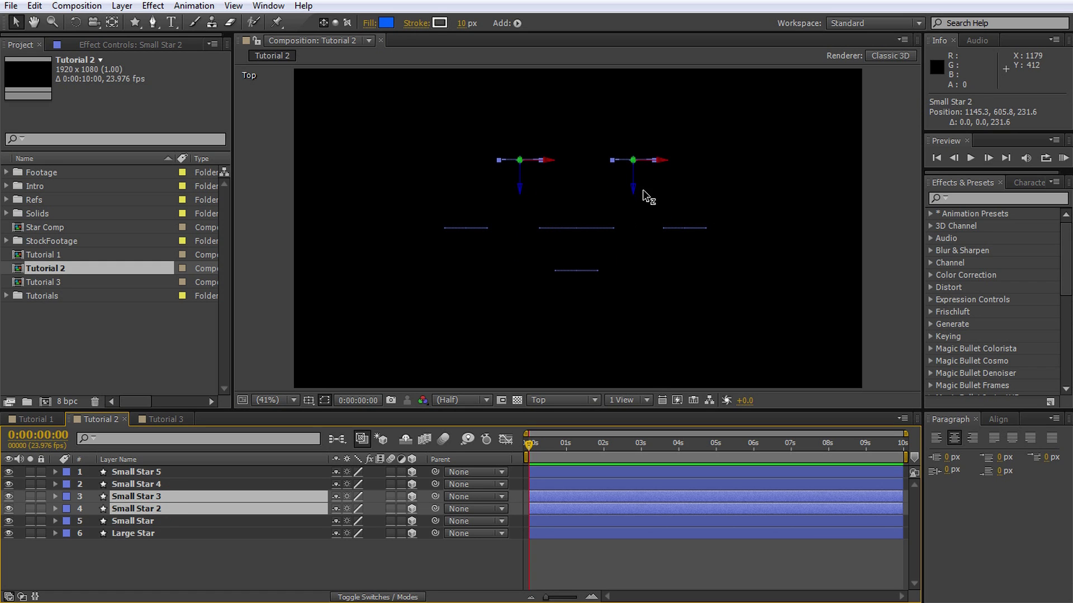
# Bring Small Star closer in depth, then return to the Active Camera view
pyautogui.click(577, 272)
pyautogui.moveTo(576, 298); pyautogui.dragTo(577, 319)
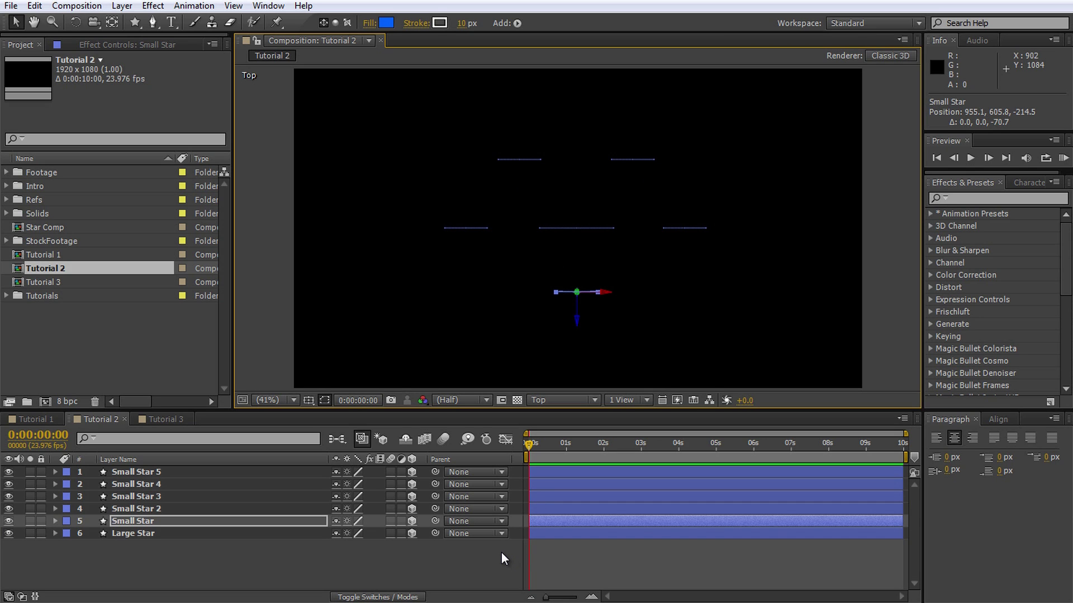
pyautogui.click(554, 401)
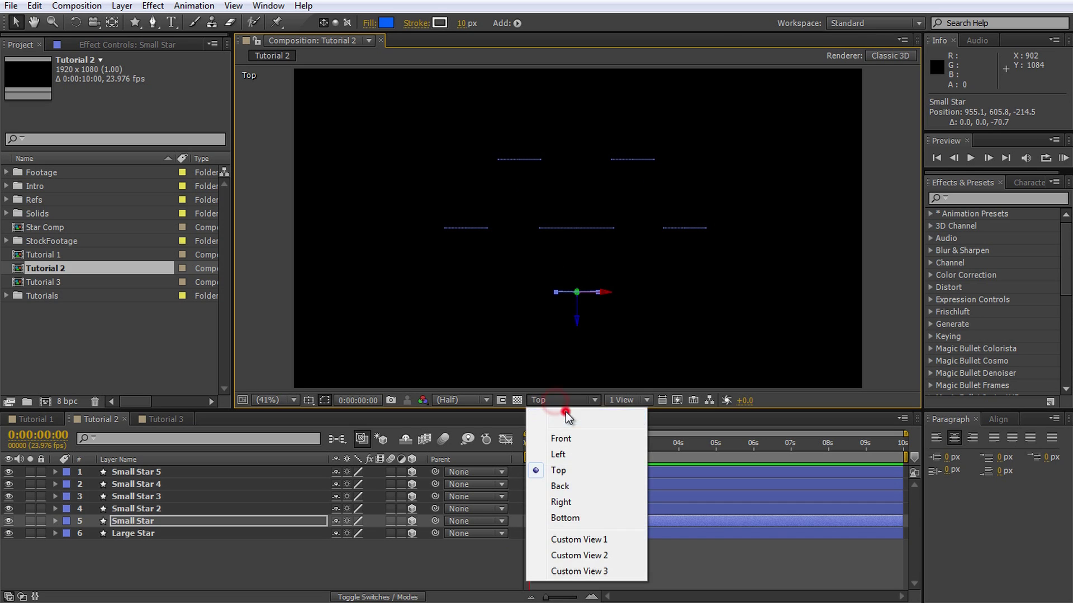
pyautogui.click(566, 411)
pyautogui.click(578, 561)
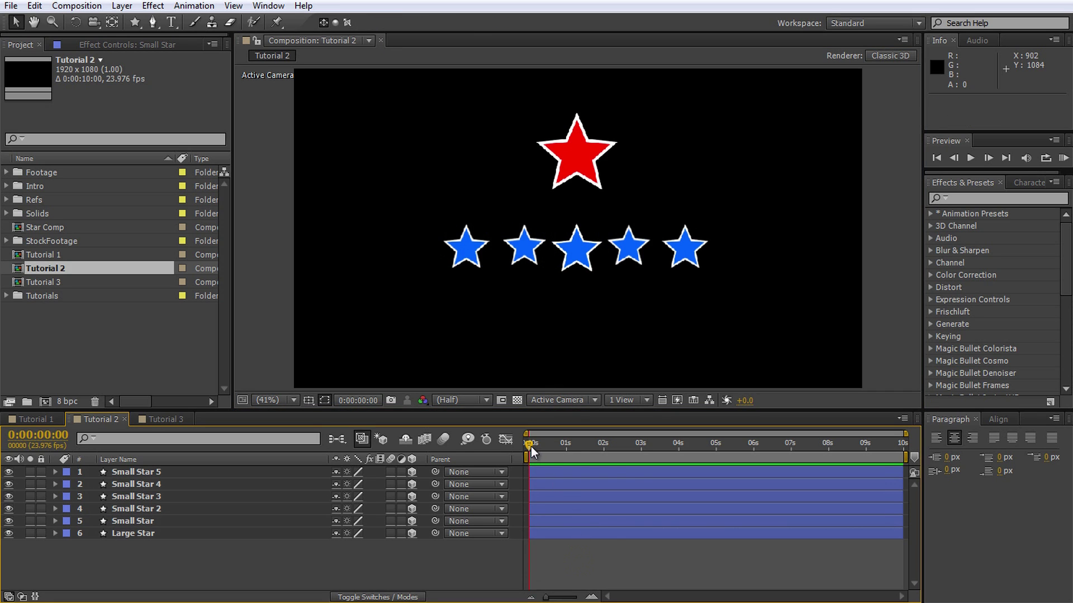
# Parent Small Star through Small Star 5 to the Large Star layer
pyautogui.moveTo(530, 447)
pyautogui.mouseDown()
pyautogui.moveTo(631, 447)
pyautogui.moveTo(528, 447)
pyautogui.mouseUp()
pyautogui.click(187, 532)
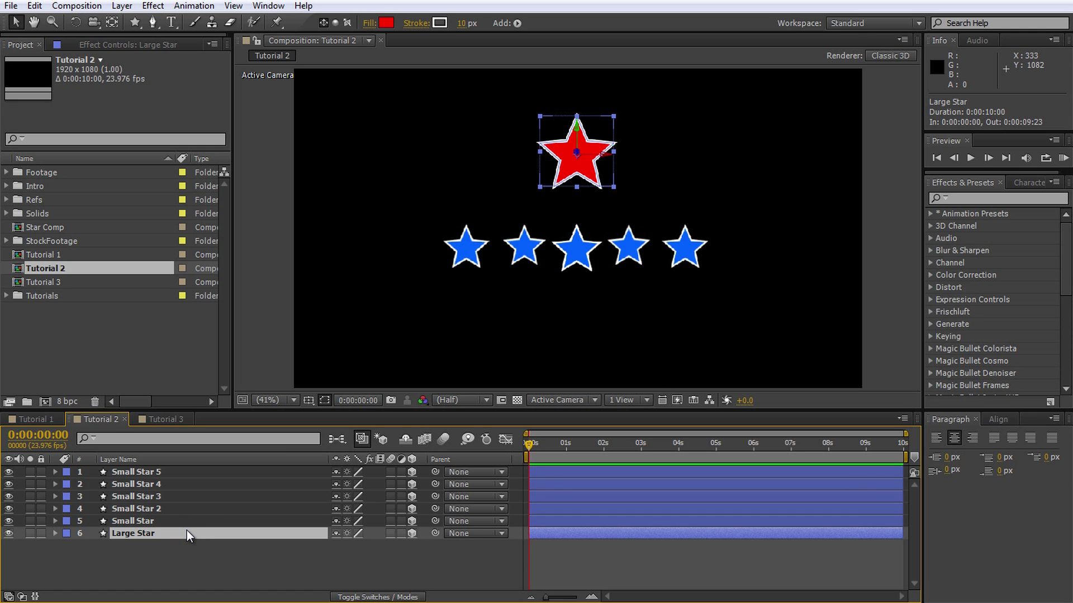
pyautogui.click(175, 472)
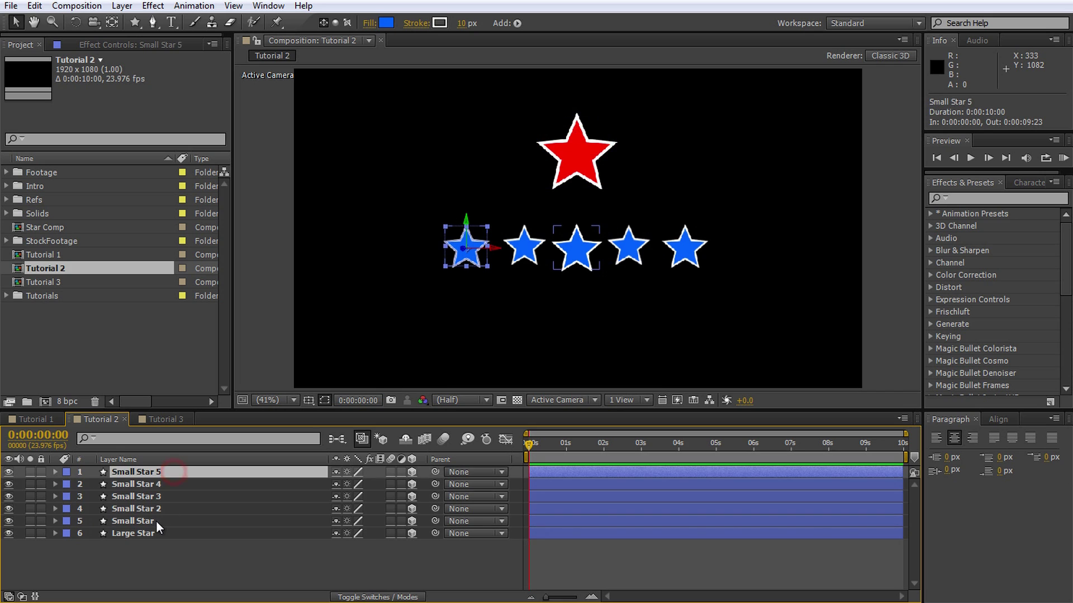
pyautogui.keyDown('shift'); pyautogui.click(156, 521); pyautogui.keyUp('shift')
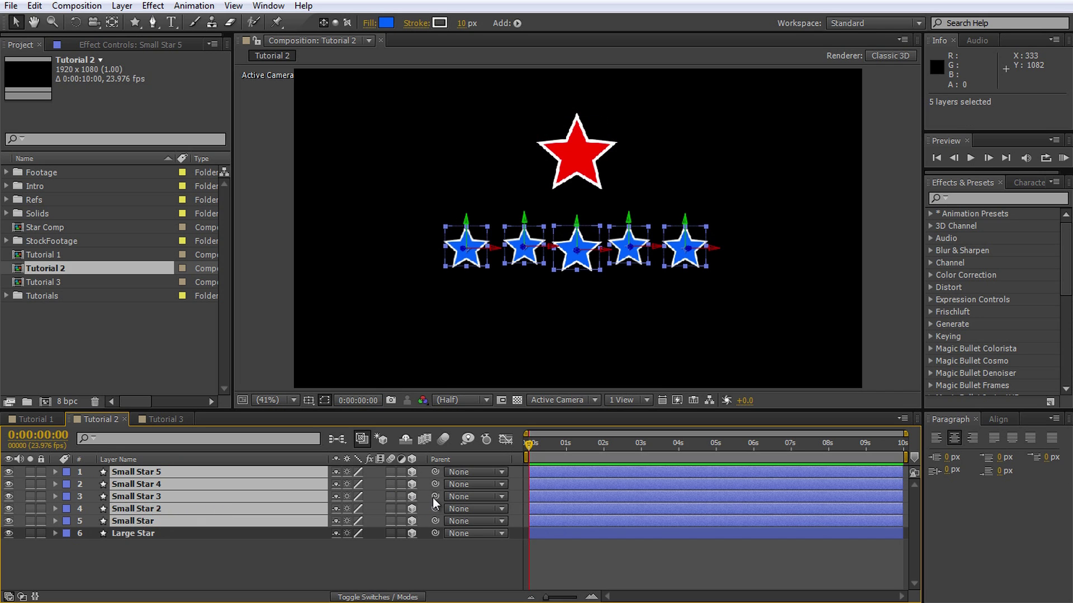
pyautogui.moveTo(433, 497); pyautogui.dragTo(174, 534)
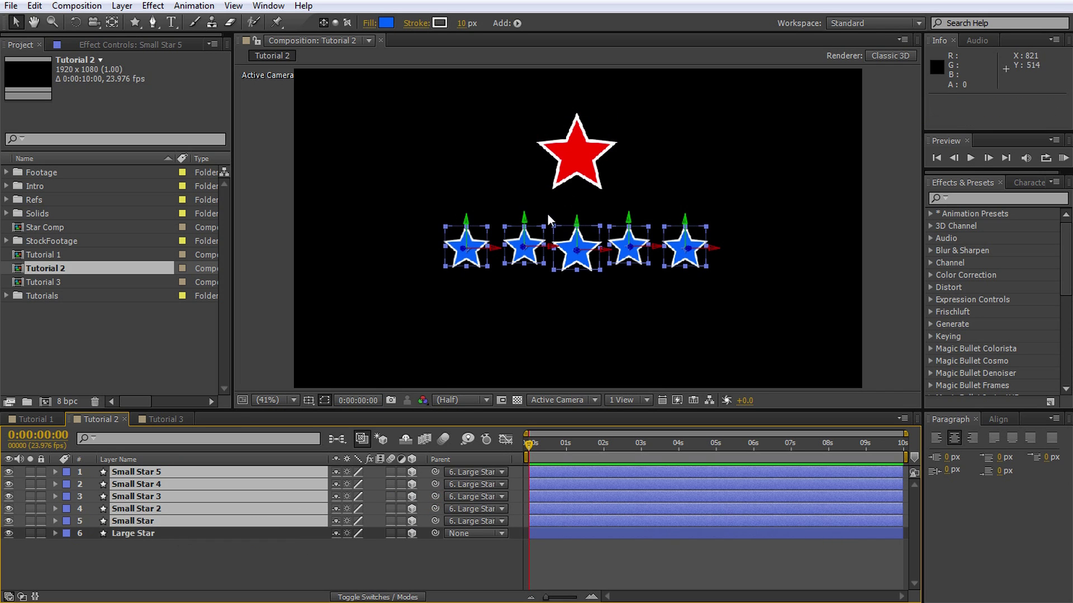
# Rotate the Large Star to confirm the blue stars follow it
pyautogui.click(587, 175)
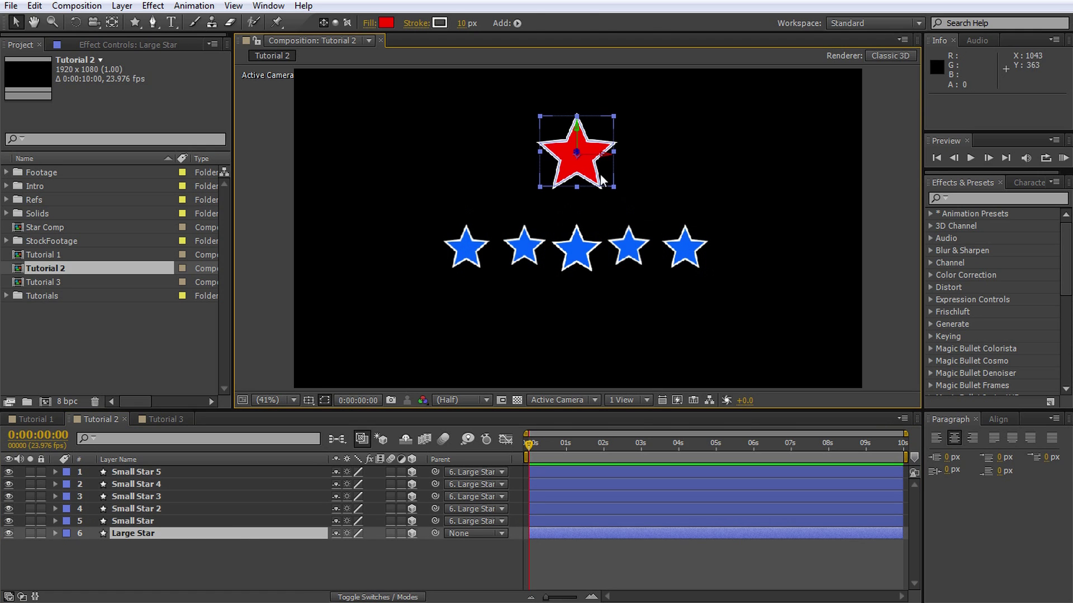
pyautogui.press('w')
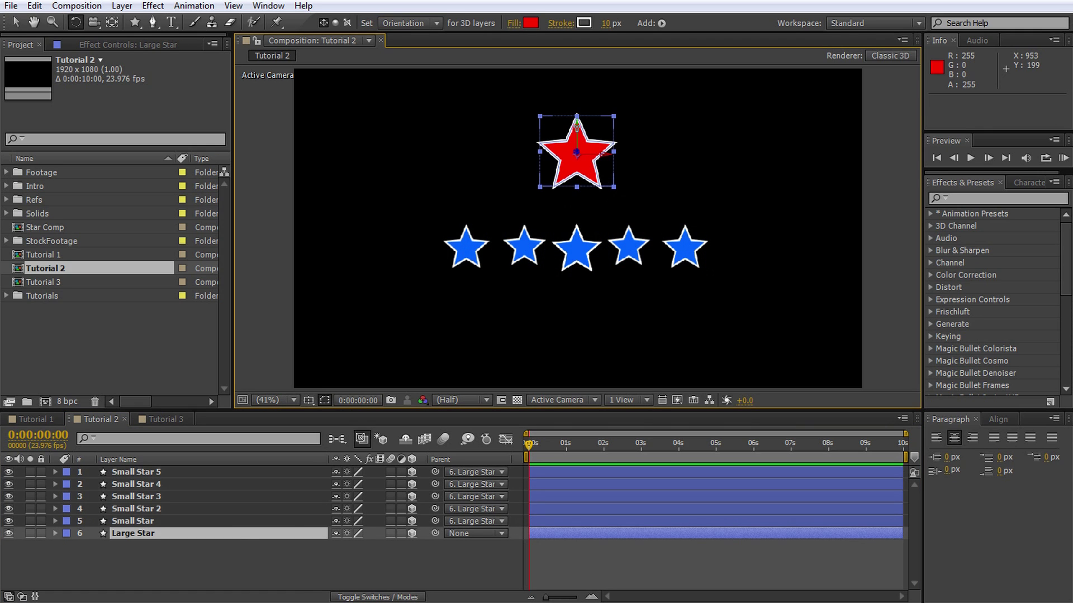
pyautogui.moveTo(575, 127); pyautogui.dragTo(687, 170)
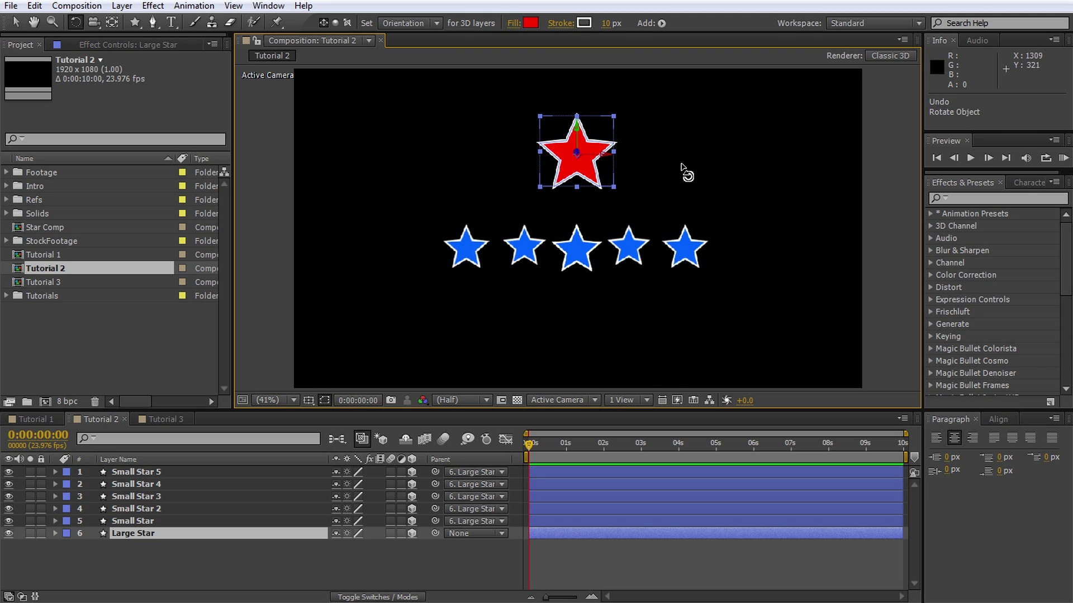
pyautogui.click(208, 554)
# Remove the parent from all five small star layers
pyautogui.click(214, 473)
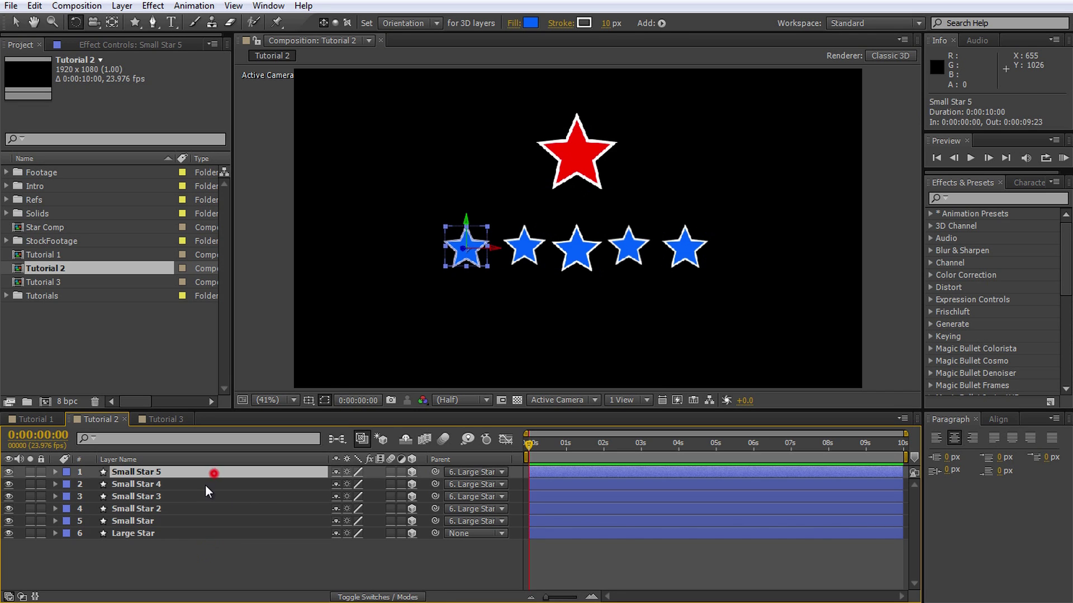
pyautogui.keyDown('shift'); pyautogui.click(166, 521); pyautogui.keyUp('shift')
pyautogui.click(473, 472)
pyautogui.click(492, 485)
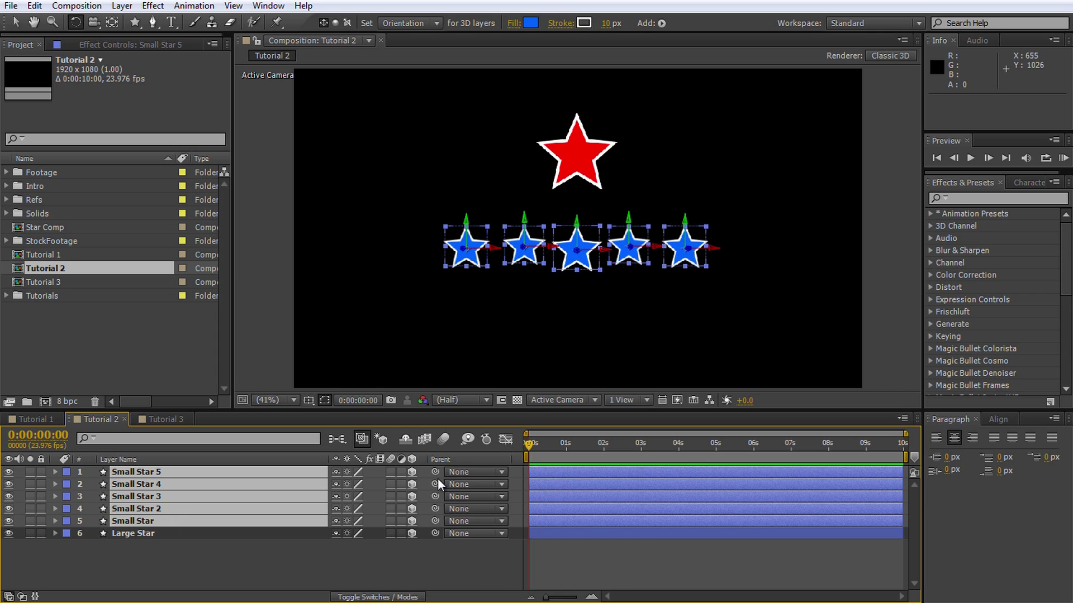
pyautogui.click(169, 491)
# Pre-compose the five small stars into a comp named '5 Star Comp'
pyautogui.click(141, 473)
pyautogui.keyDown('shift'); pyautogui.click(140, 520); pyautogui.keyUp('shift')
pyautogui.rightClick(139, 520)
pyautogui.click(217, 403)
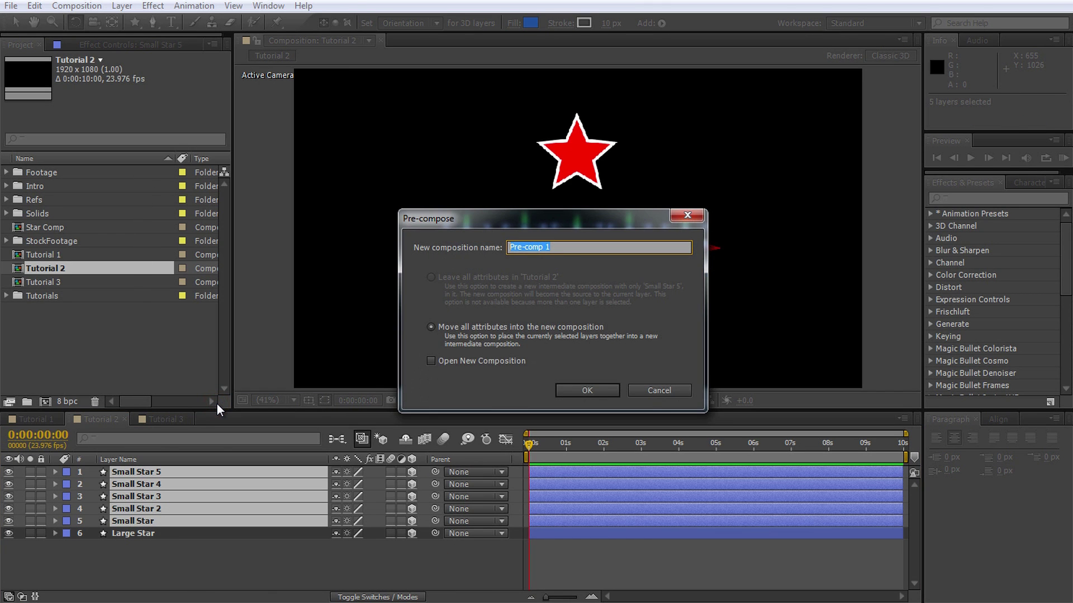
pyautogui.write('5 Star Comp')
pyautogui.press('Return')
# Make 5 Star Comp a 3D layer parented to Large Star, then test-rotate Large Star
pyautogui.click(227, 488)
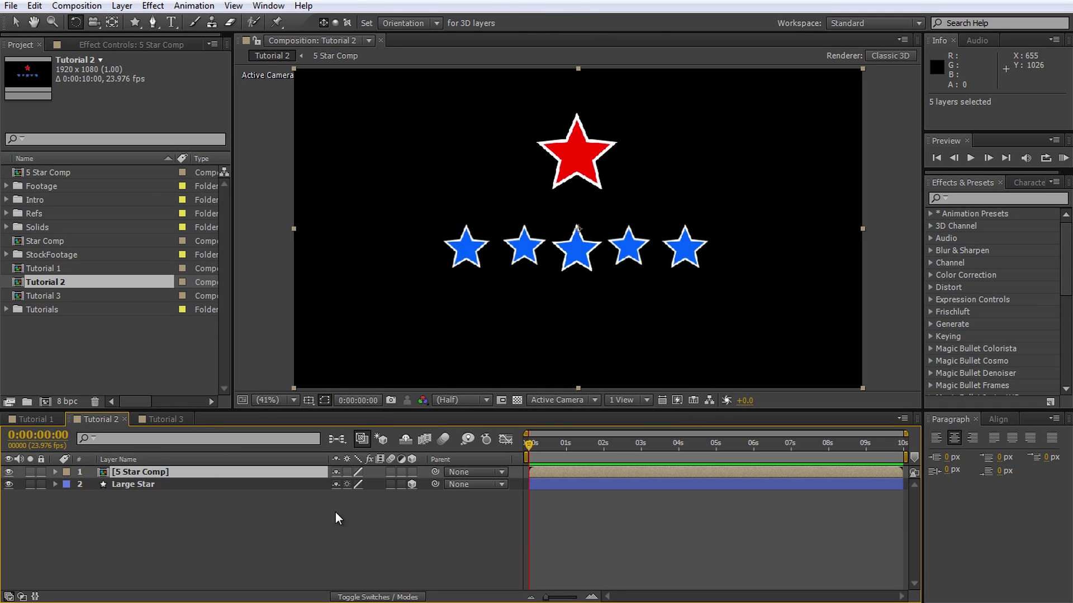
pyautogui.click(412, 472)
pyautogui.click(457, 473)
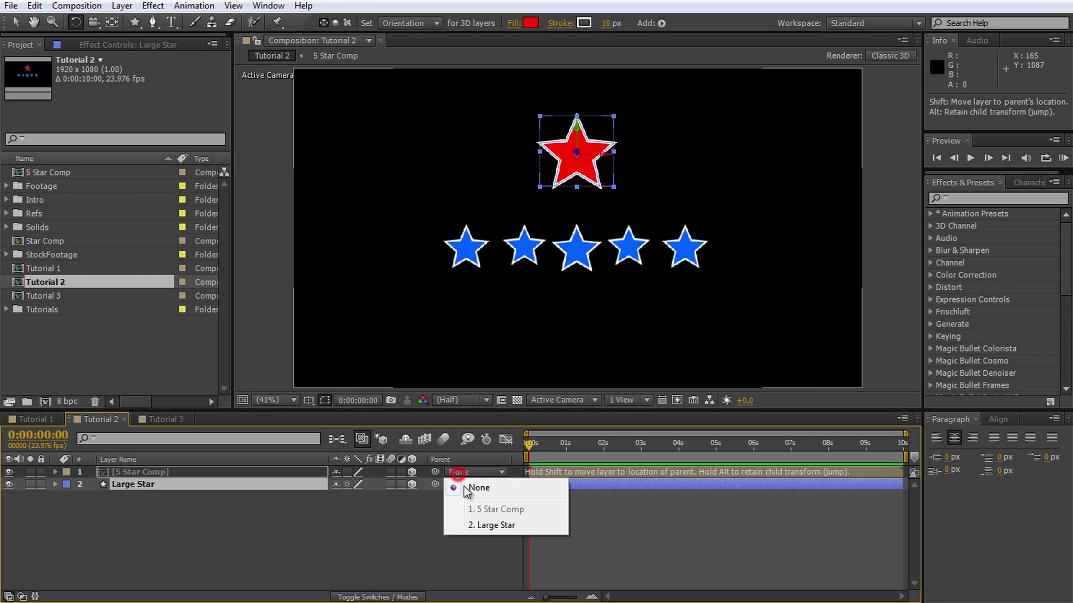
pyautogui.click(481, 525)
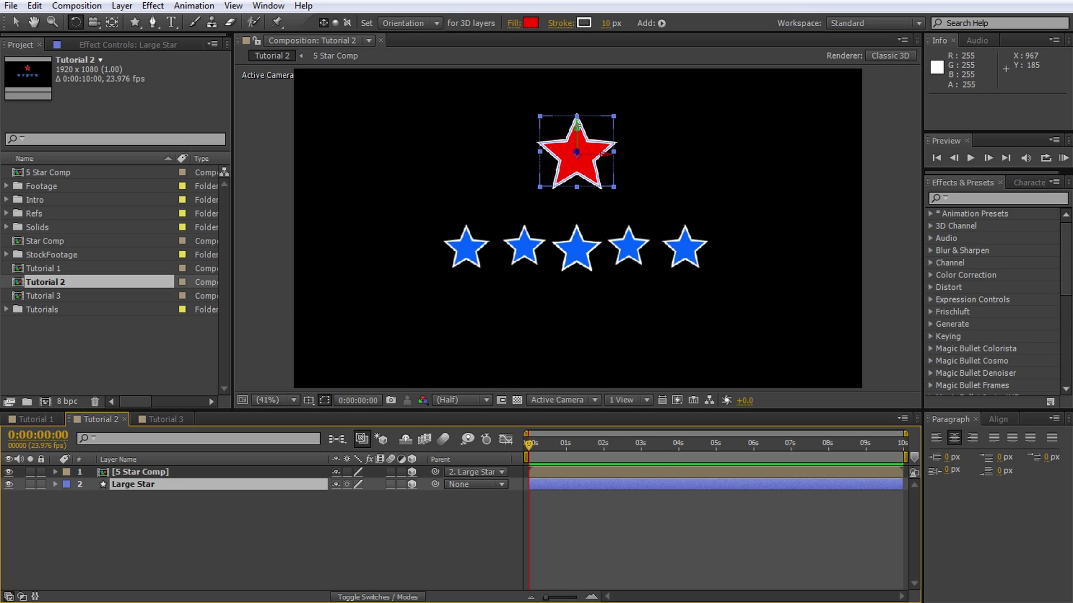
pyautogui.click(578, 125)
pyautogui.moveTo(577, 127); pyautogui.dragTo(582, 157)
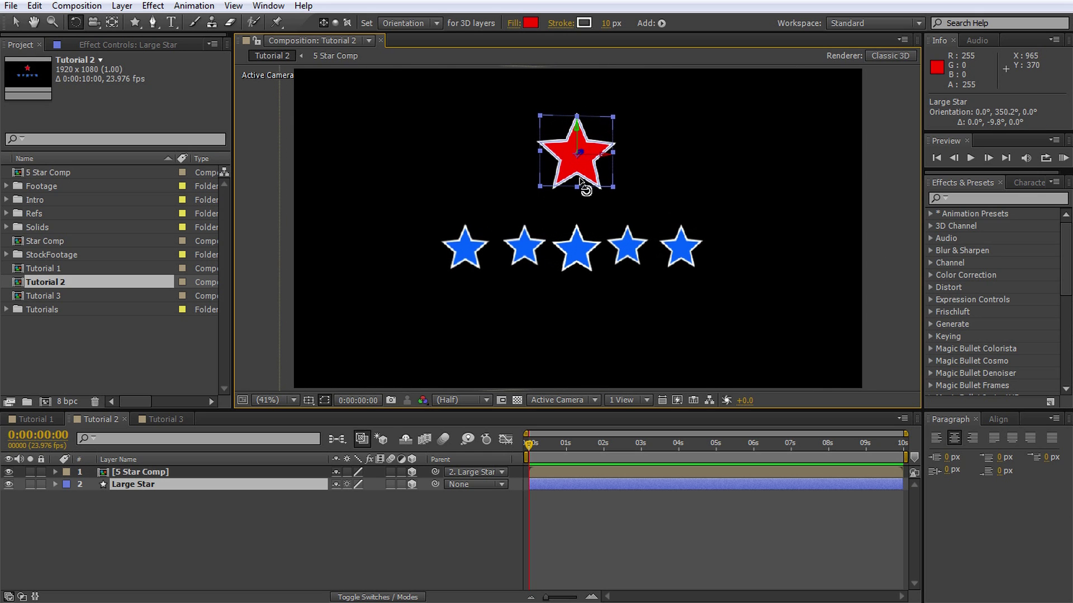
pyautogui.click(347, 511)
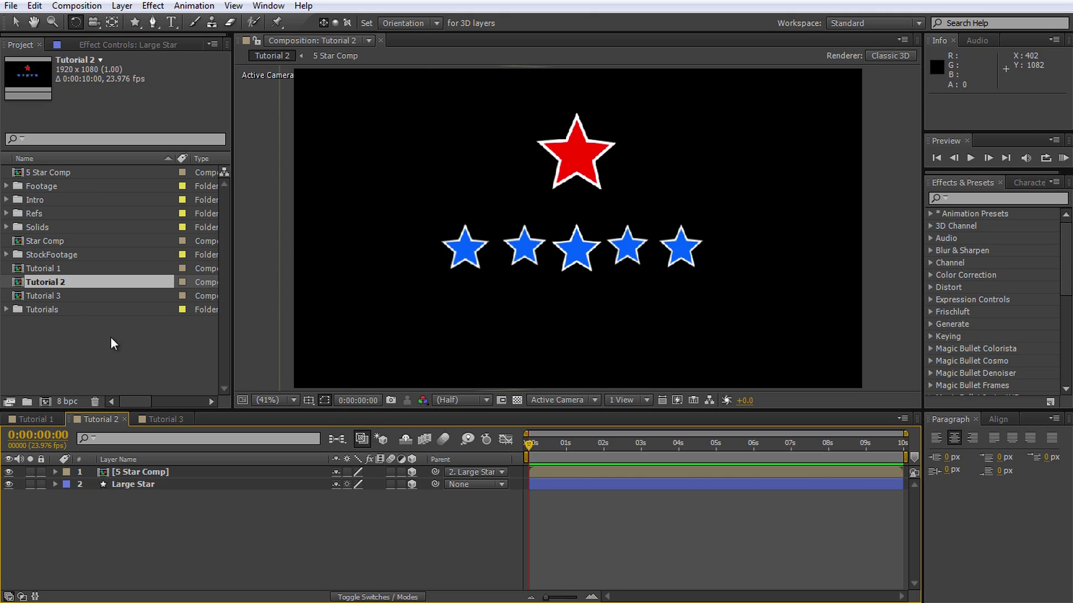
# Open Tutorial 3, enlarge the viewer, and scrub to check the Tracking Null's motion
pyautogui.doubleClick(61, 296)
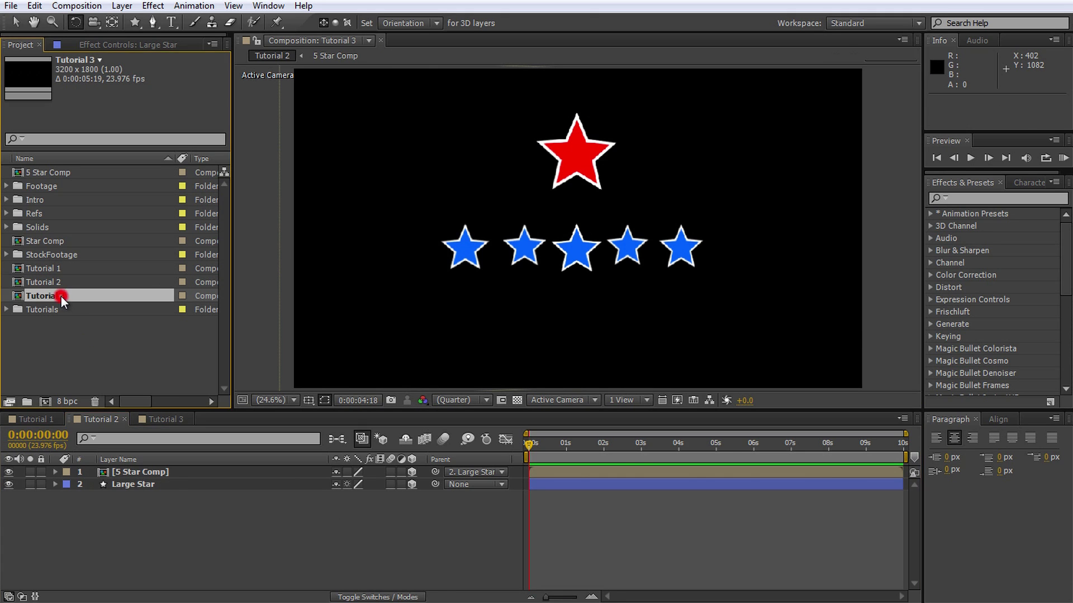
pyautogui.moveTo(341, 411); pyautogui.dragTo(336, 447)
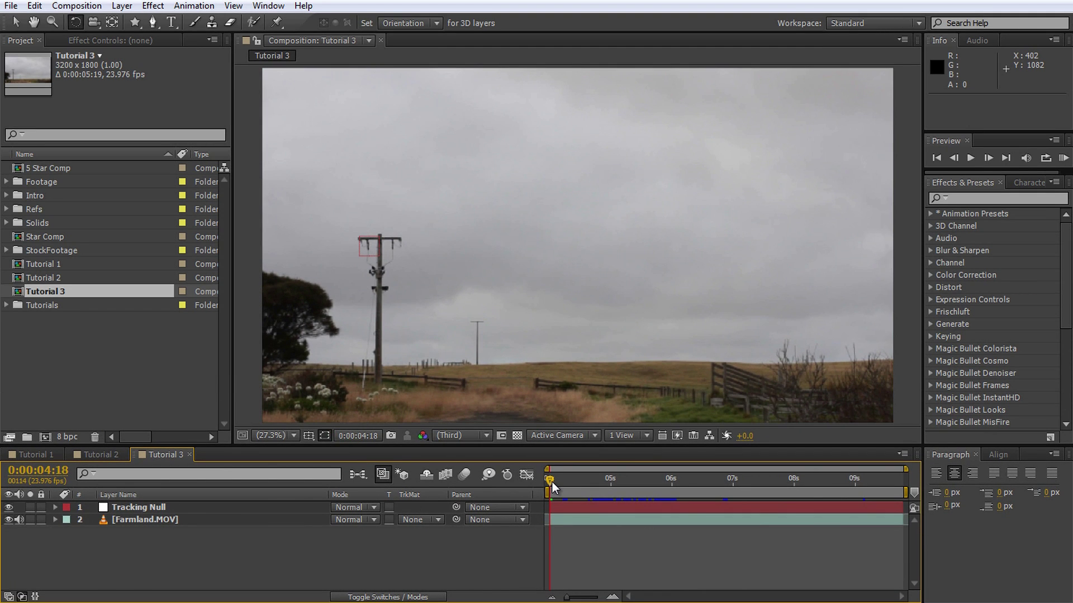
pyautogui.moveTo(552, 482); pyautogui.dragTo(631, 515)
pyautogui.click(168, 507)
pyautogui.press('v')
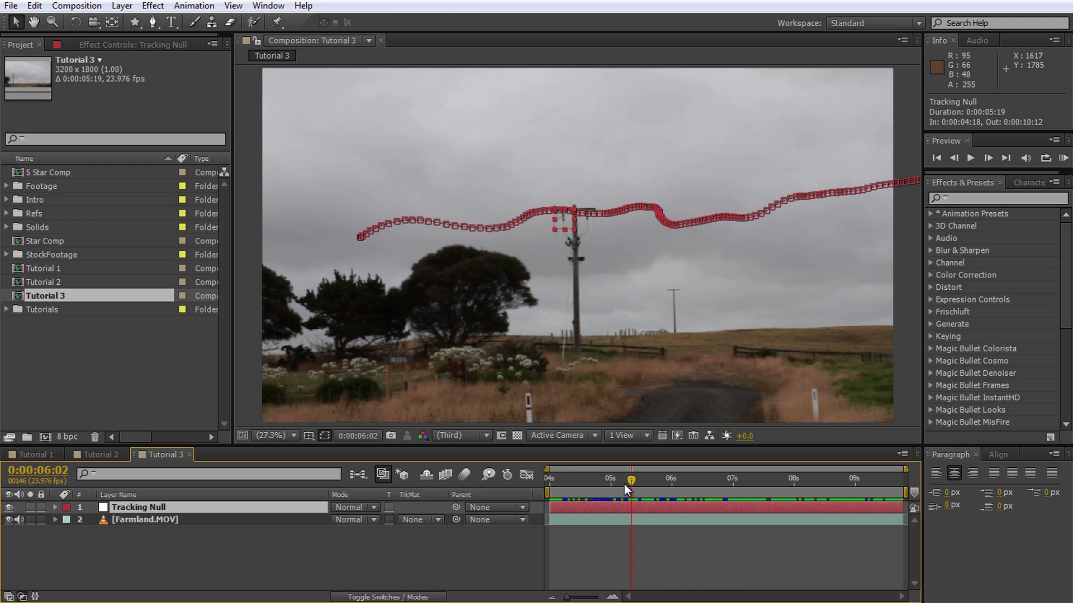
pyautogui.moveTo(620, 481); pyautogui.dragTo(806, 495)
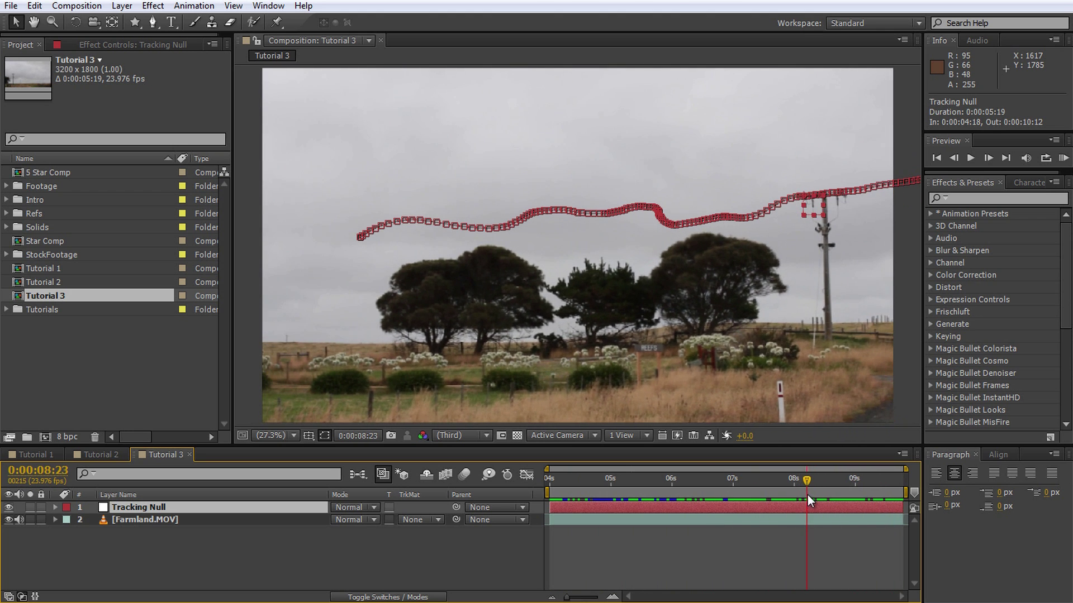
pyautogui.click(784, 559)
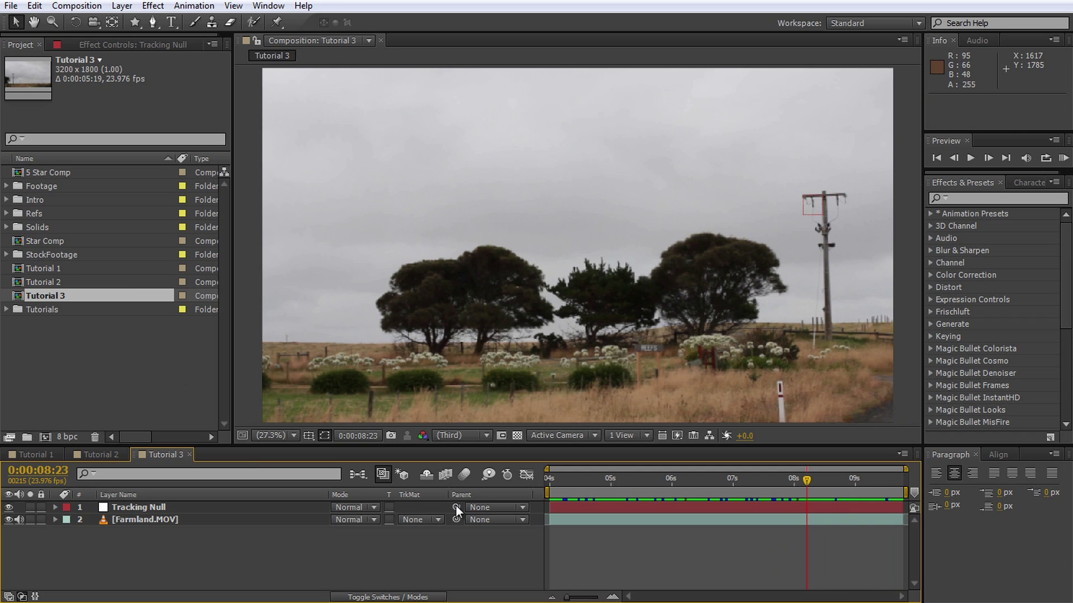
# Drag Fire_05.mov from the StockFootage folder into the farmland composition
pyautogui.click(57, 254)
pyautogui.click(7, 254)
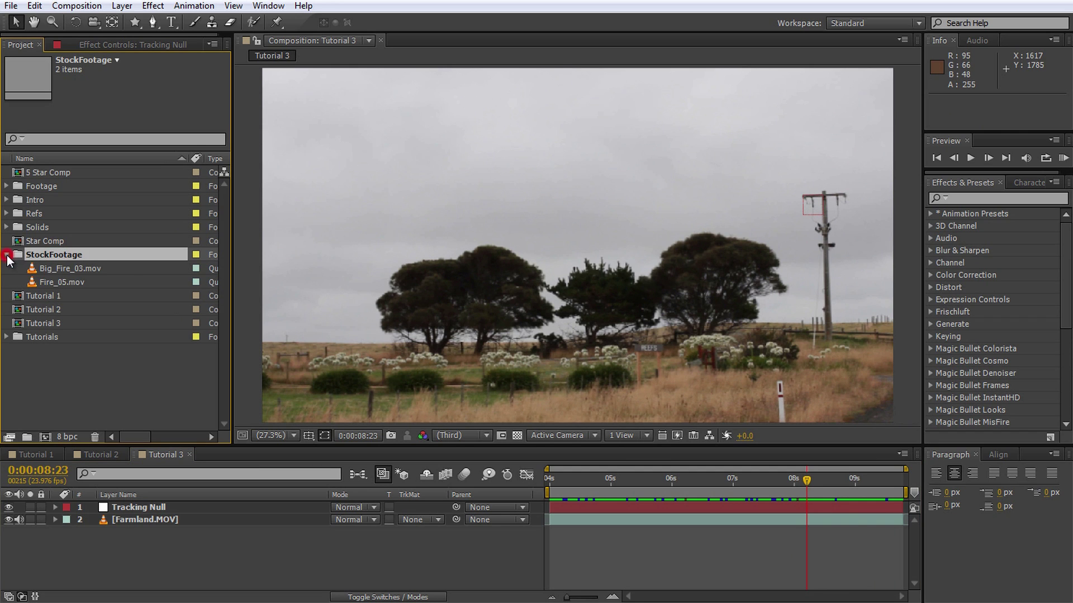
pyautogui.click(52, 283)
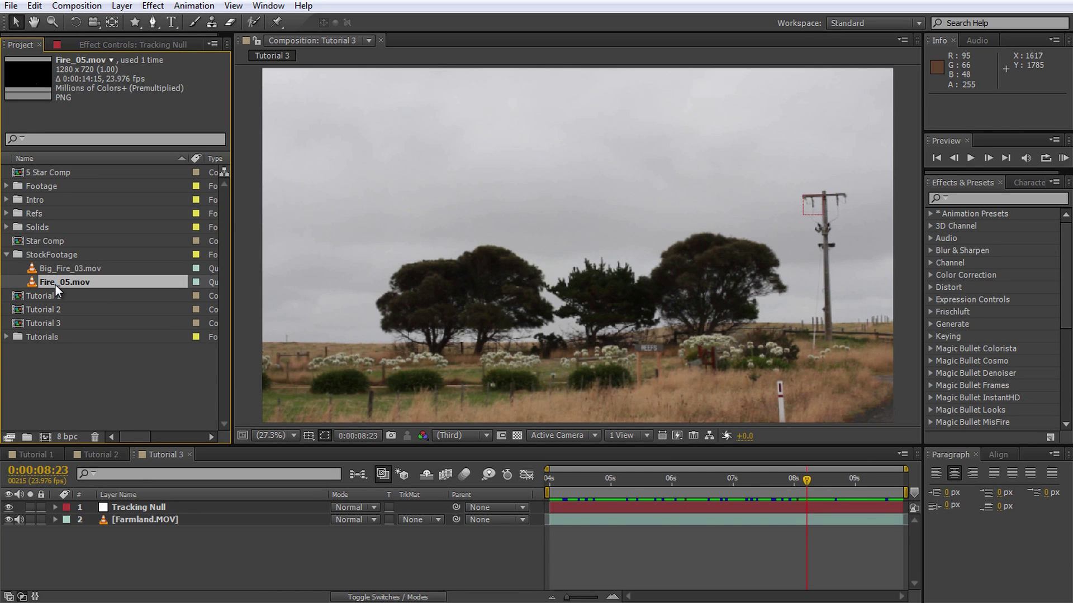
pyautogui.moveTo(55, 284); pyautogui.dragTo(618, 359)
# Scale the fire to 63% and position it in the grass below the trees
pyautogui.moveTo(686, 389); pyautogui.dragTo(591, 390)
pyautogui.press('w')
pyautogui.press('v')
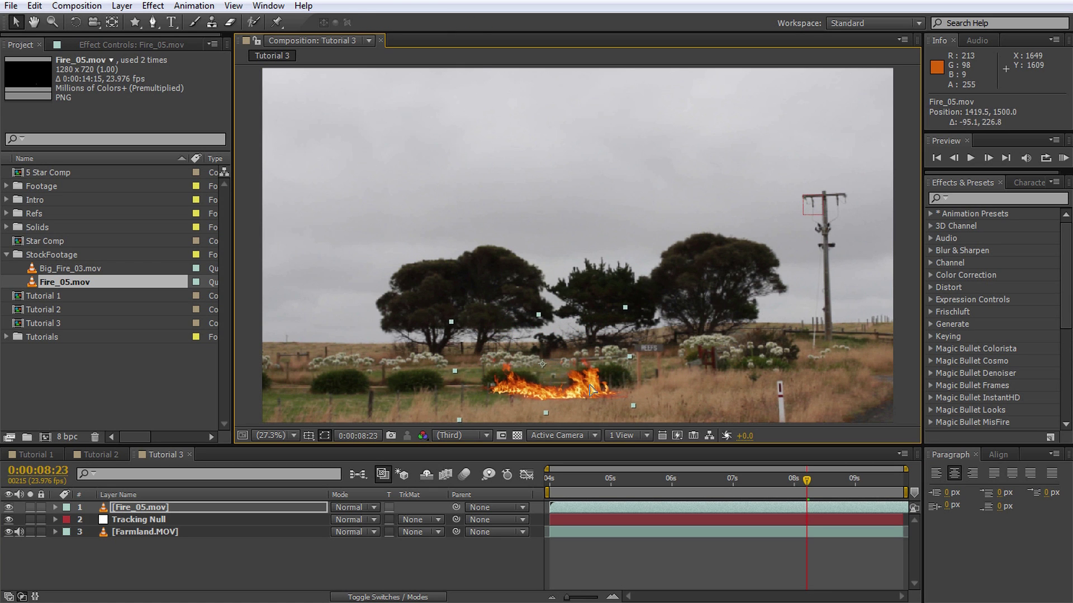
# Lower Fire_05.mov's opacity to 13% to see the grass behind it
pyautogui.scroll(4, 591, 390)
pyautogui.click(166, 506)
pyautogui.press('t')
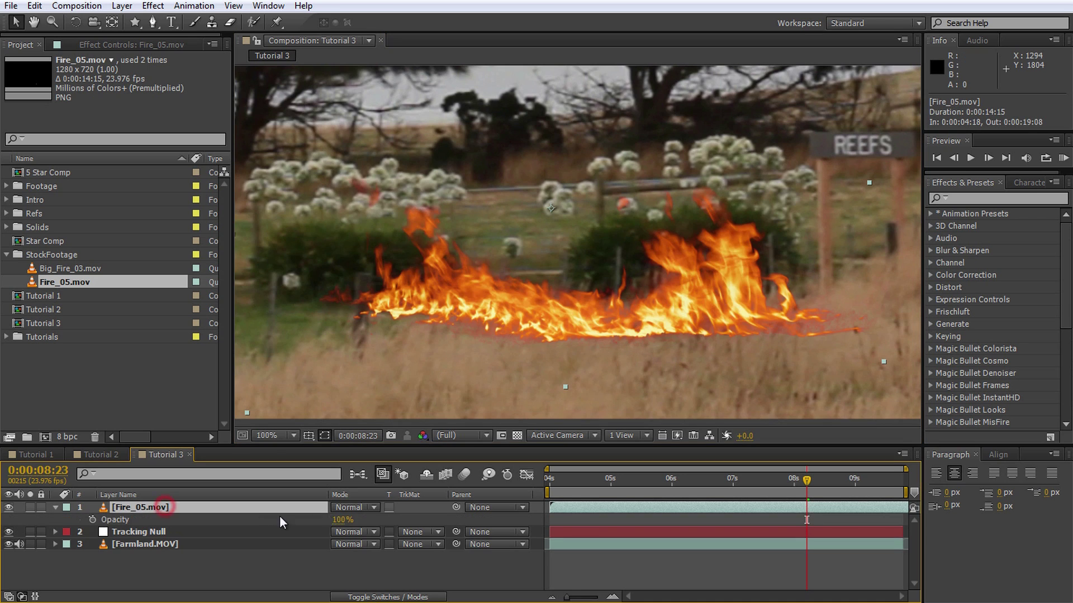
pyautogui.moveTo(341, 520); pyautogui.dragTo(274, 527)
# Draw a closed Pen mask around the foreground grass on the fire layer
pyautogui.click(153, 23)
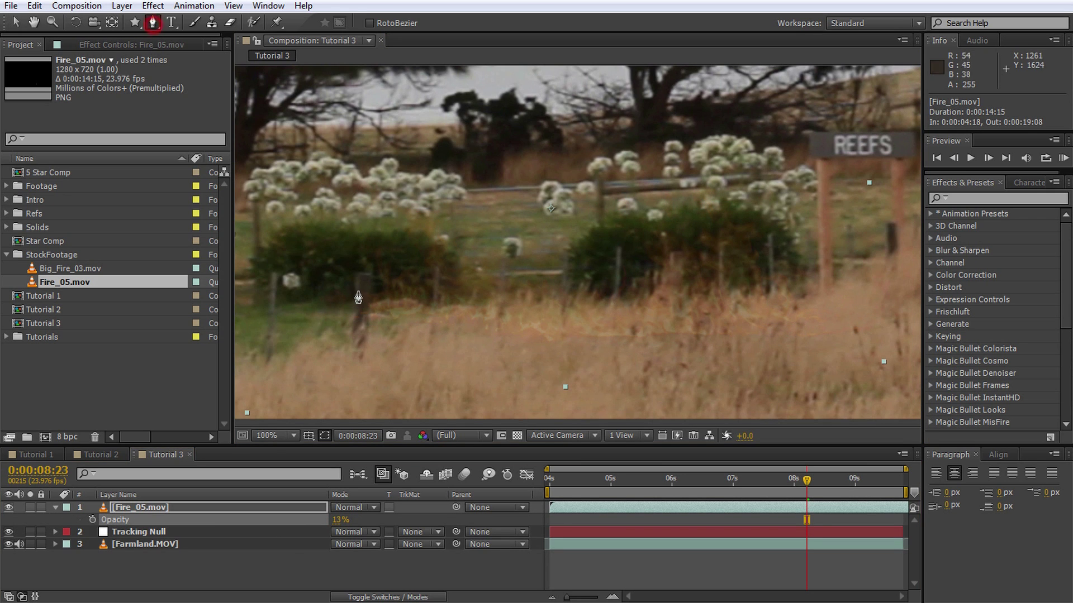
pyautogui.click(291, 352)
pyautogui.click(312, 337)
pyautogui.click(326, 334)
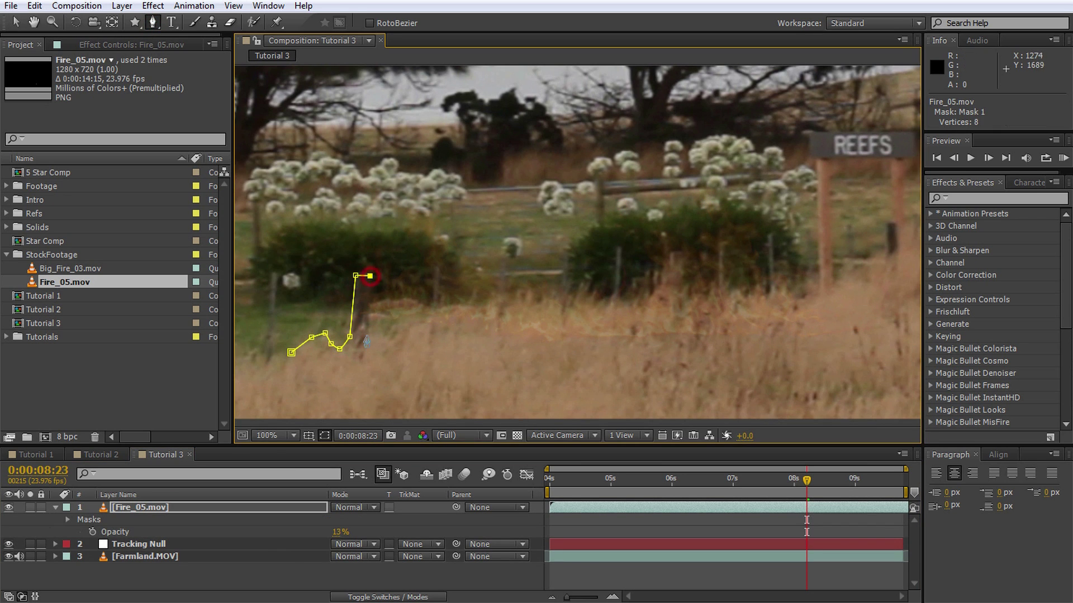
pyautogui.click(521, 319)
pyautogui.click(532, 326)
pyautogui.click(548, 316)
pyautogui.click(567, 312)
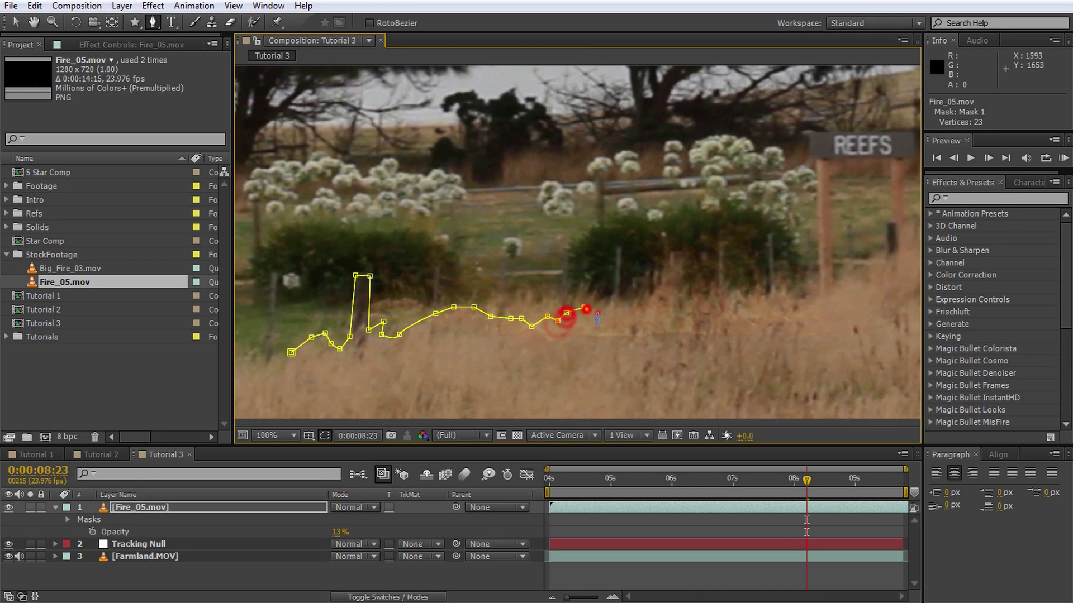
pyautogui.click(585, 308)
pyautogui.click(615, 305)
pyautogui.click(657, 303)
pyautogui.click(675, 314)
pyautogui.click(800, 299)
pyautogui.click(911, 255)
pyautogui.click(918, 323)
pyautogui.scroll(-3, 894, 313)
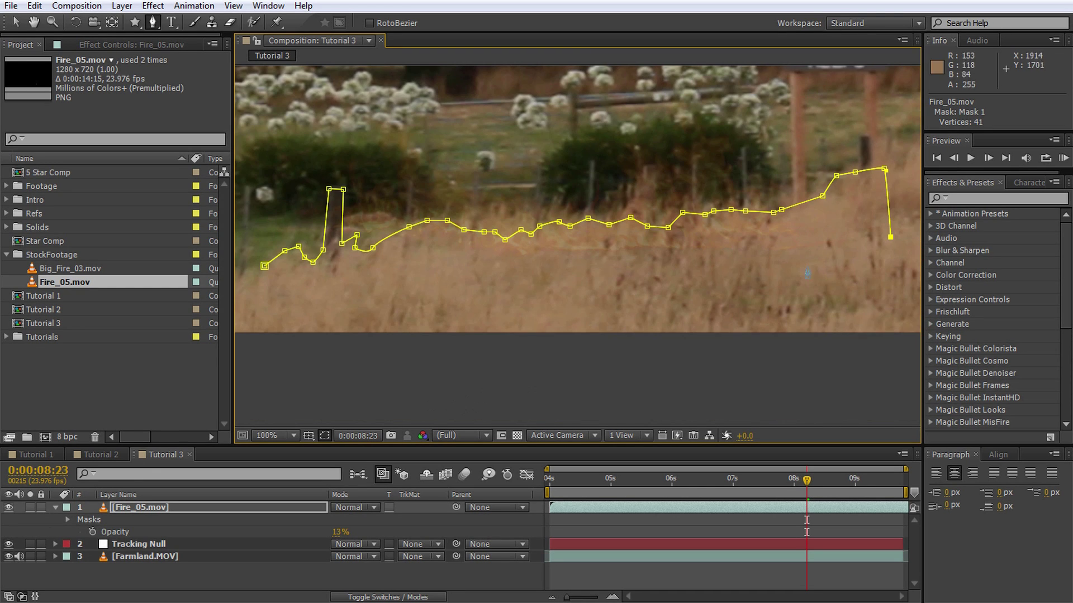
pyautogui.click(867, 323)
pyautogui.click(539, 356)
pyautogui.click(385, 330)
pyautogui.click(264, 266)
# Set Mask 1 to Subtract with an 18-pixel feather
pyautogui.click(119, 509)
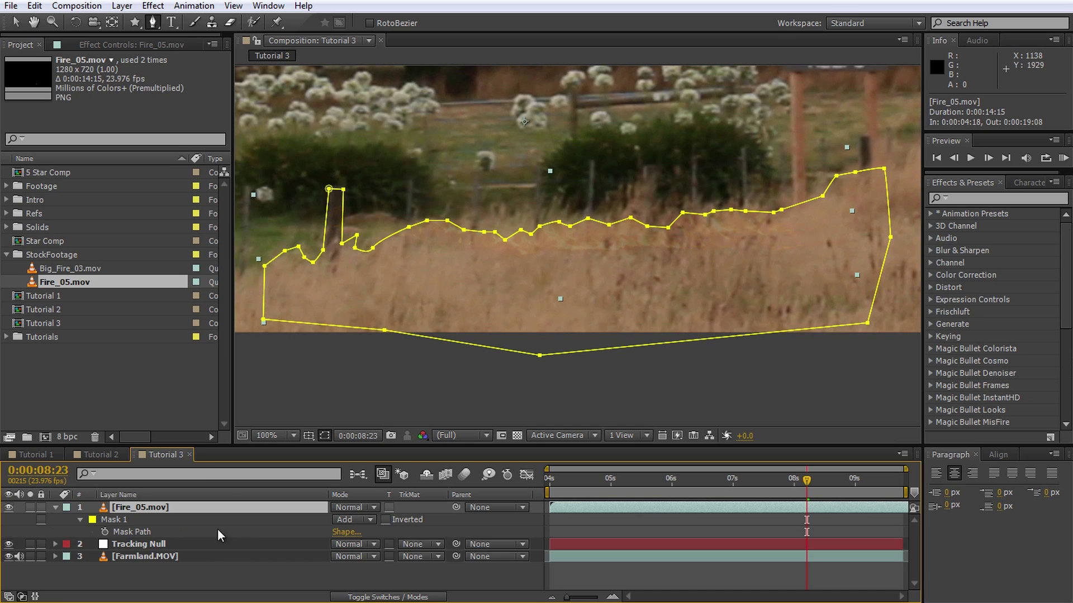
pyautogui.press('m')
pyautogui.press('m')
pyautogui.click(356, 519)
pyautogui.click(373, 568)
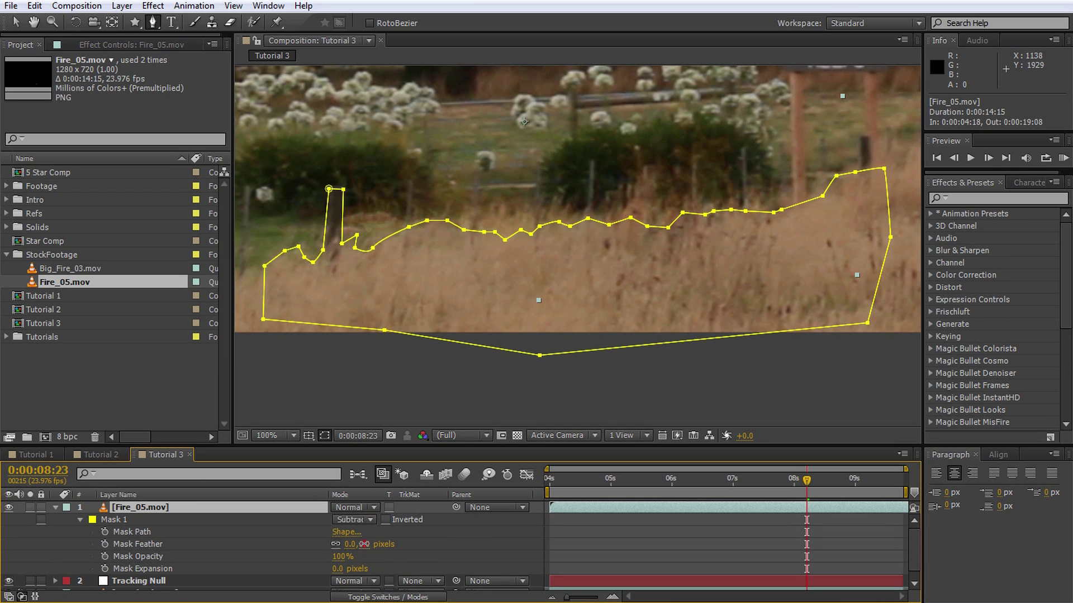
pyautogui.moveTo(364, 544); pyautogui.dragTo(385, 551)
# Restore the fire layer's opacity to 100% and fit the frame in the viewer
pyautogui.click(413, 533)
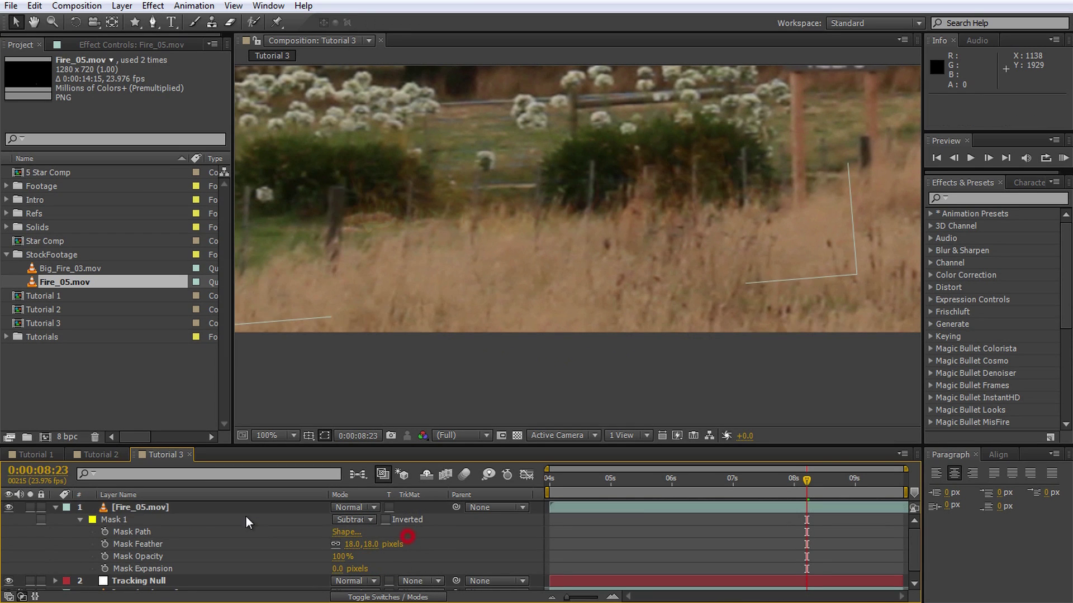
pyautogui.click(223, 507)
pyautogui.press('t')
pyautogui.moveTo(340, 520); pyautogui.dragTo(454, 524)
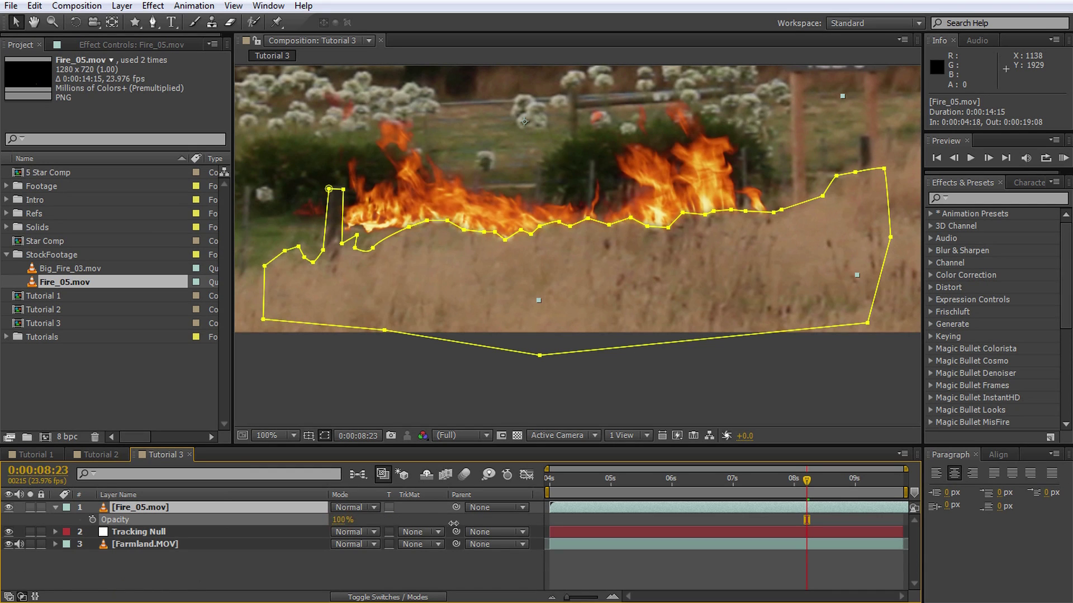
pyautogui.hotkey('shift', '/')
# Pick-whip Fire_05.mov to the Tracking Null and scrub to check the flames follow
pyautogui.click(675, 571)
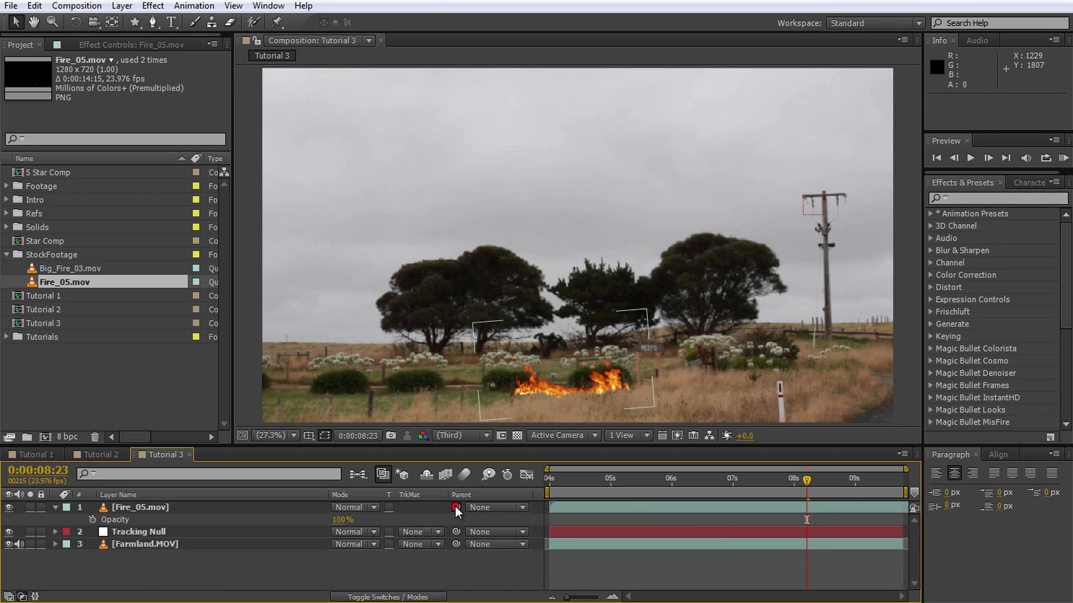
pyautogui.moveTo(456, 507)
pyautogui.mouseDown()
pyautogui.moveTo(225, 516)
pyautogui.moveTo(156, 533)
pyautogui.mouseUp()
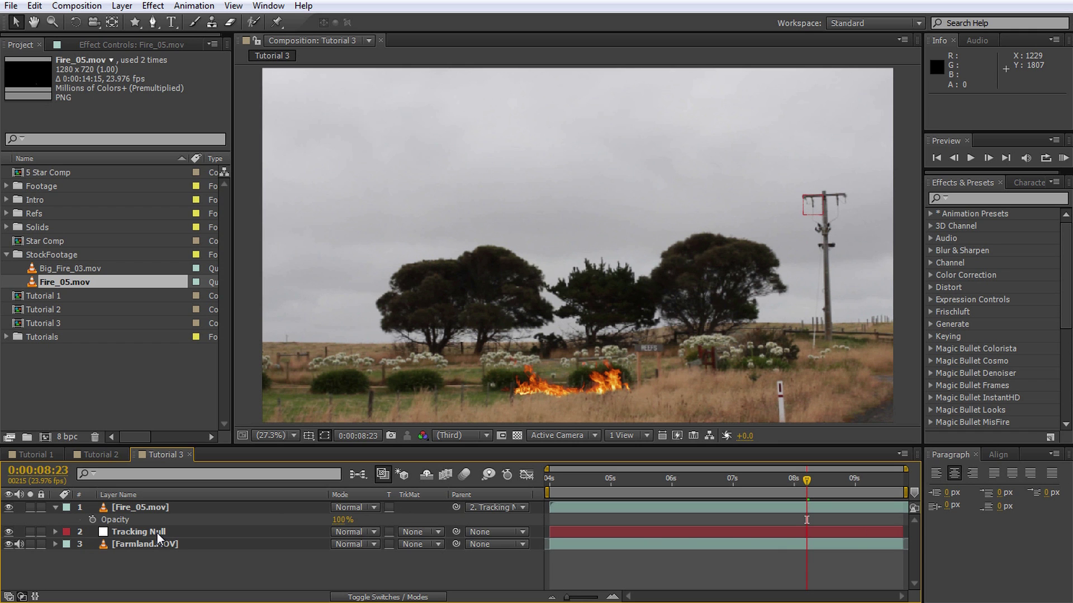
pyautogui.click(608, 566)
pyautogui.moveTo(800, 481); pyautogui.dragTo(827, 468)
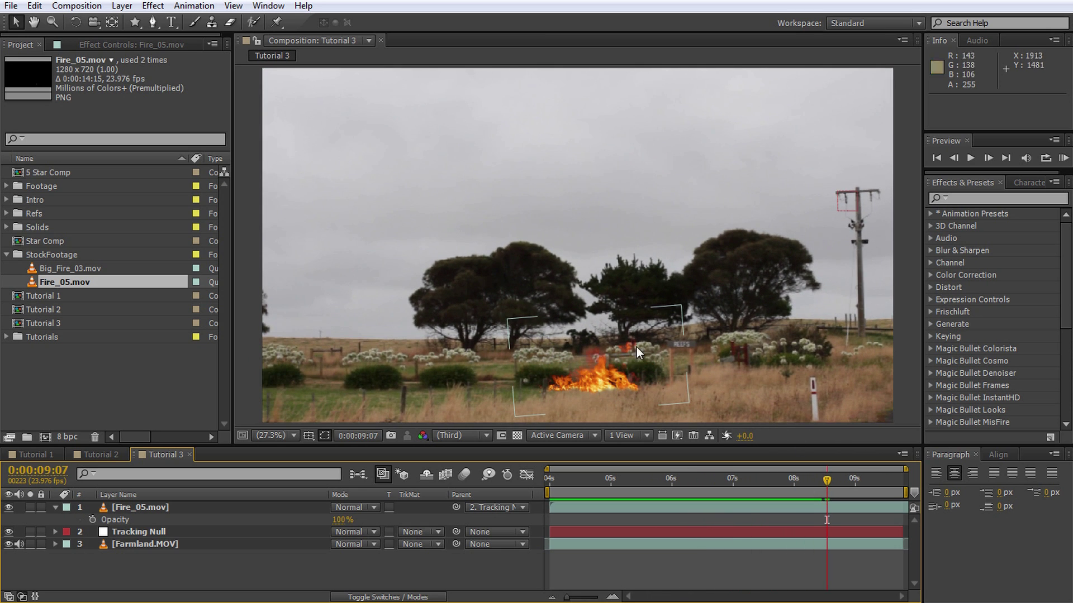